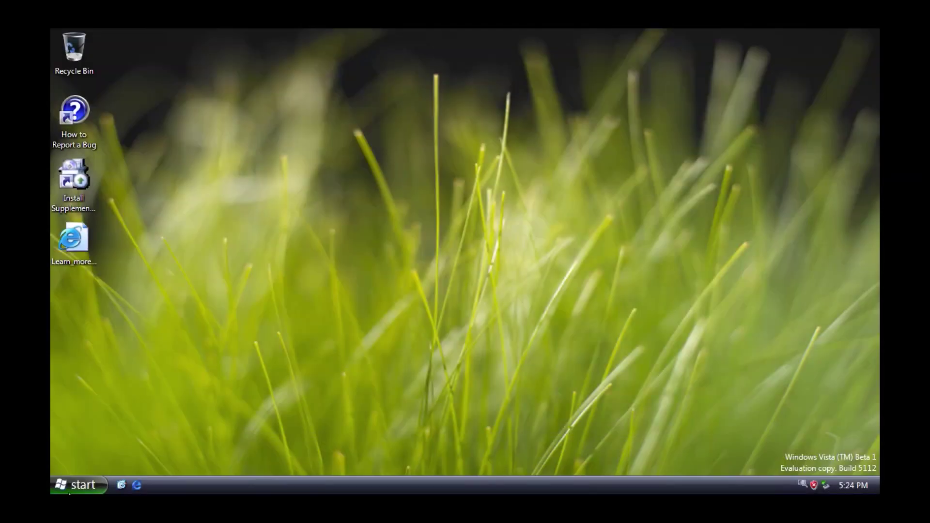
Open the system properties of this computer
left_click(239, 444)
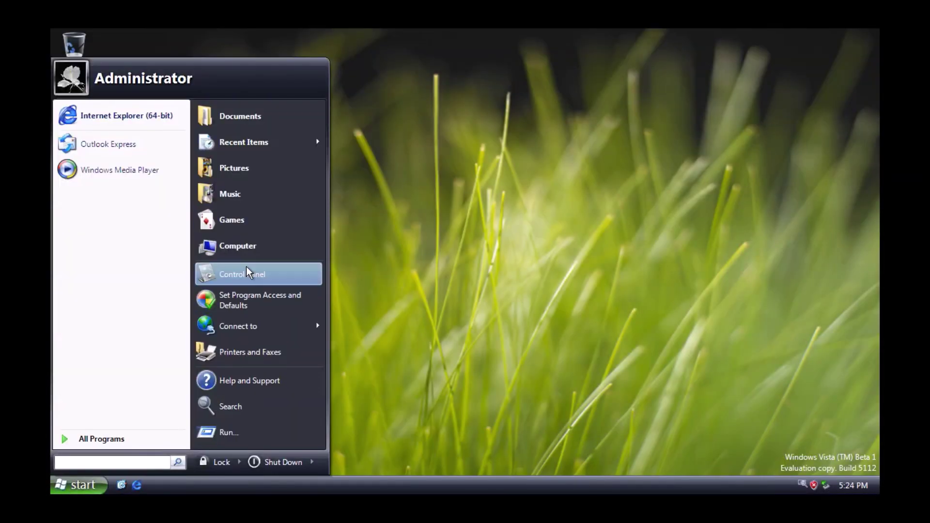
right_click(258, 252)
left_click(290, 382)
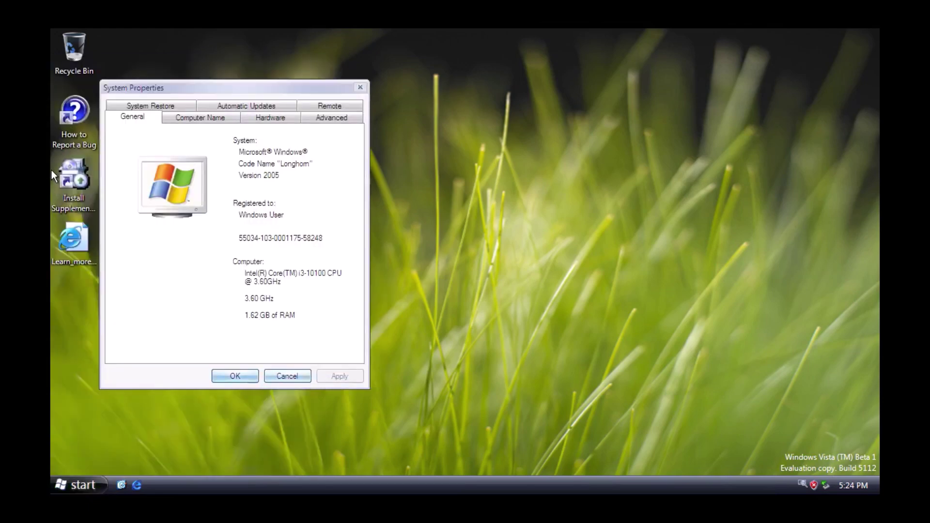
Launch the Supplemental Driver Pack installation wizard from the desktop and cancel it
double_click(66, 182)
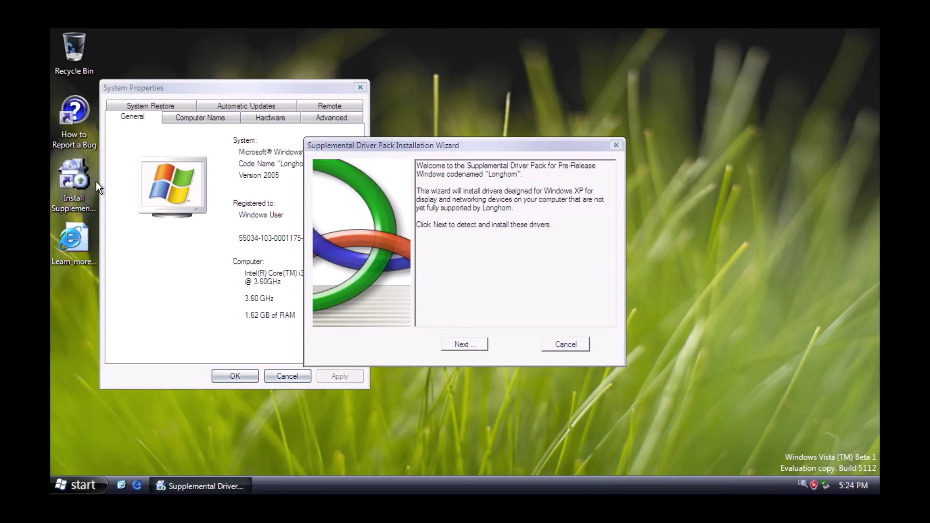
left_click(565, 345)
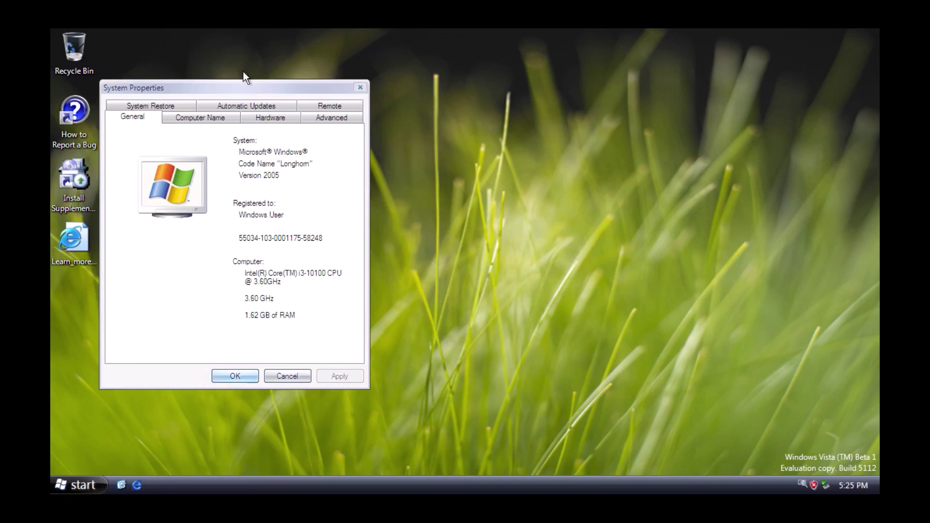
Check the computer name details in the system properties, return to the general information and dismiss the dialog
left_click(197, 116)
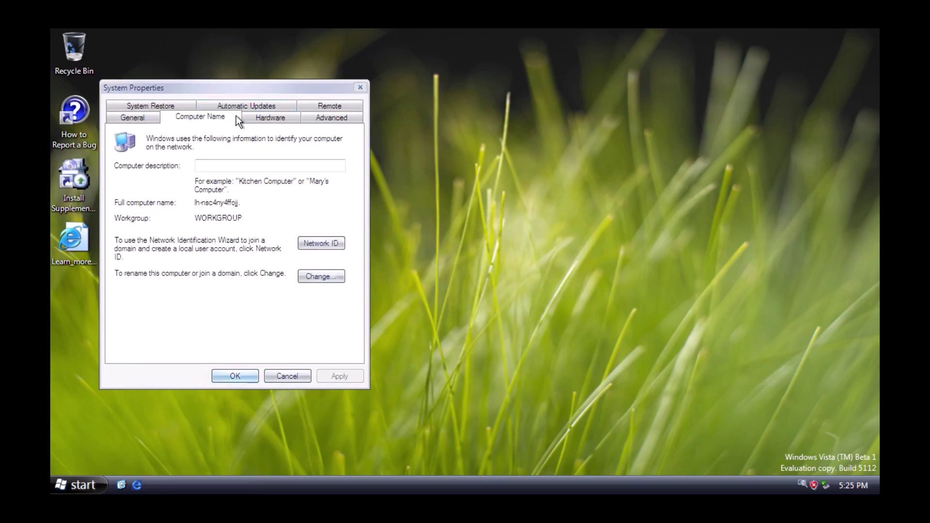
left_click(149, 118)
left_click(308, 374)
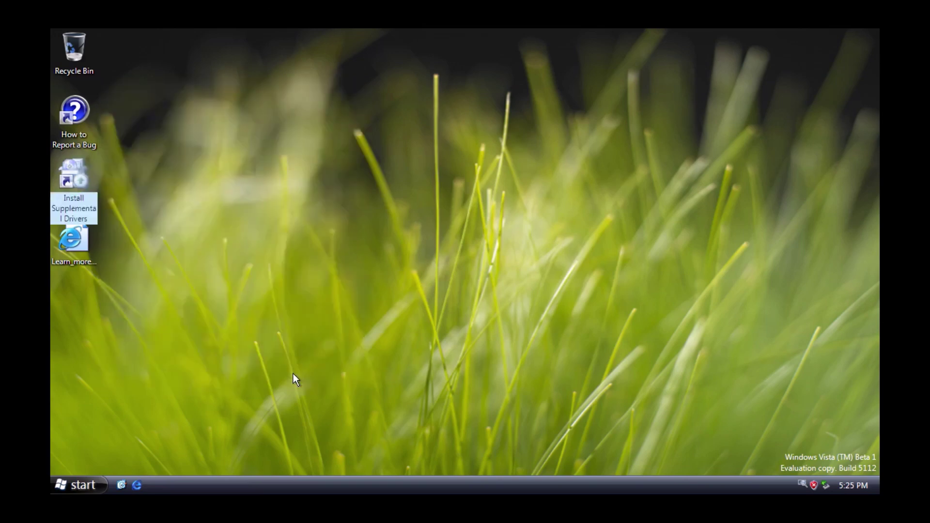
Examine the list of all installed programs and return to the main program list
left_click(73, 484)
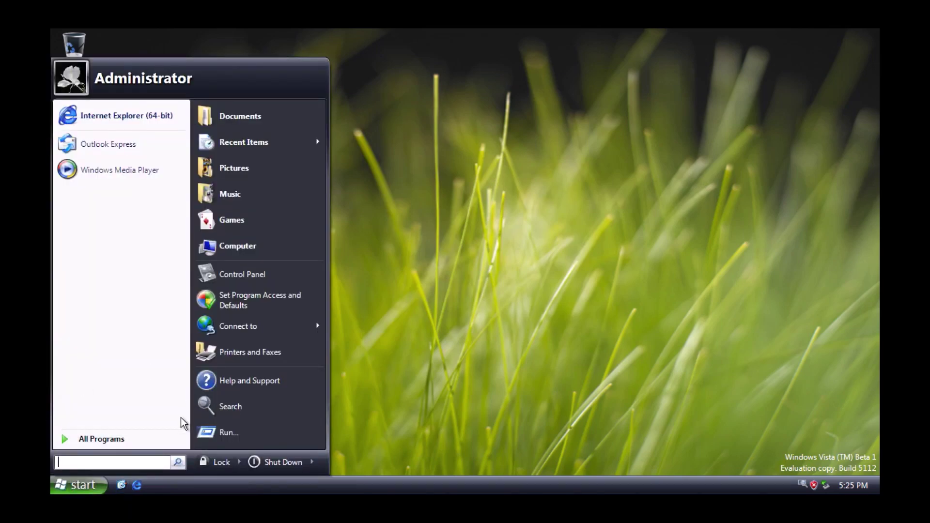
left_click(129, 434)
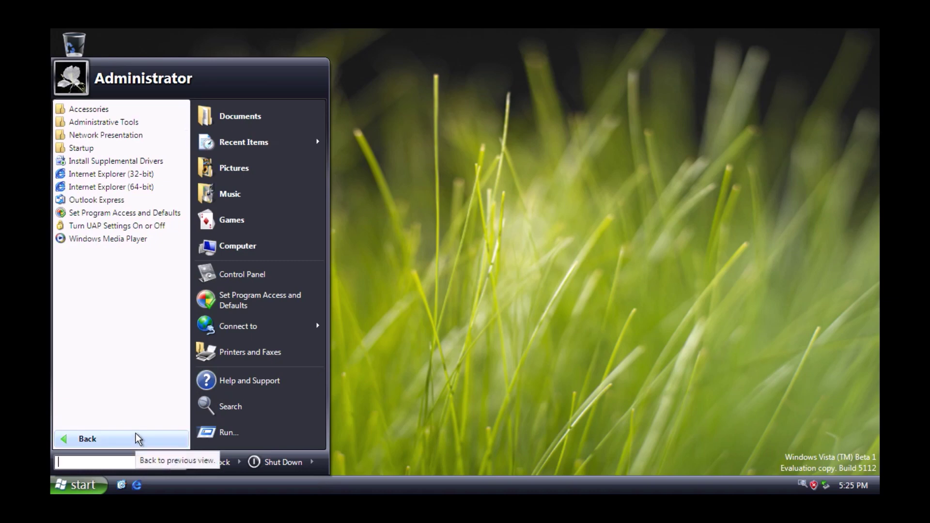
left_click(135, 433)
Browse the computer's drives, look into Local Disk (C:) and return to the drive overview
left_click(261, 248)
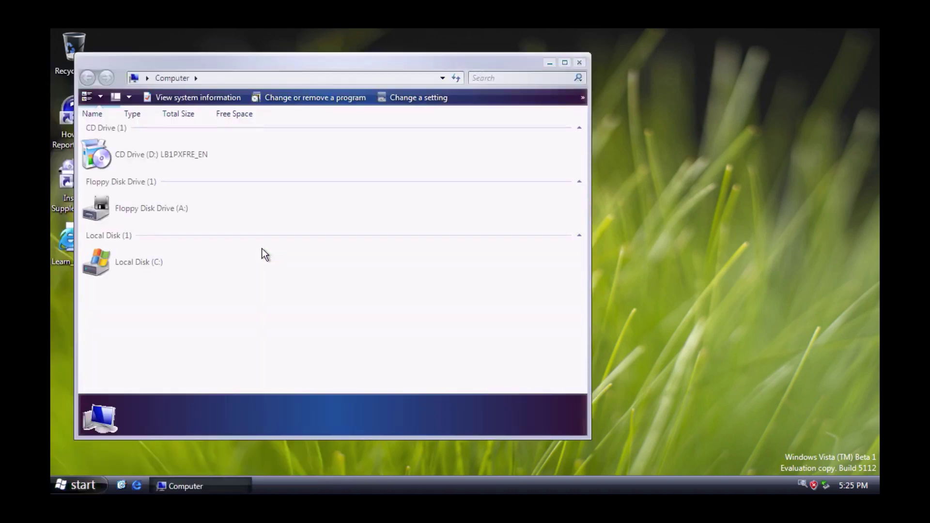
double_click(189, 271)
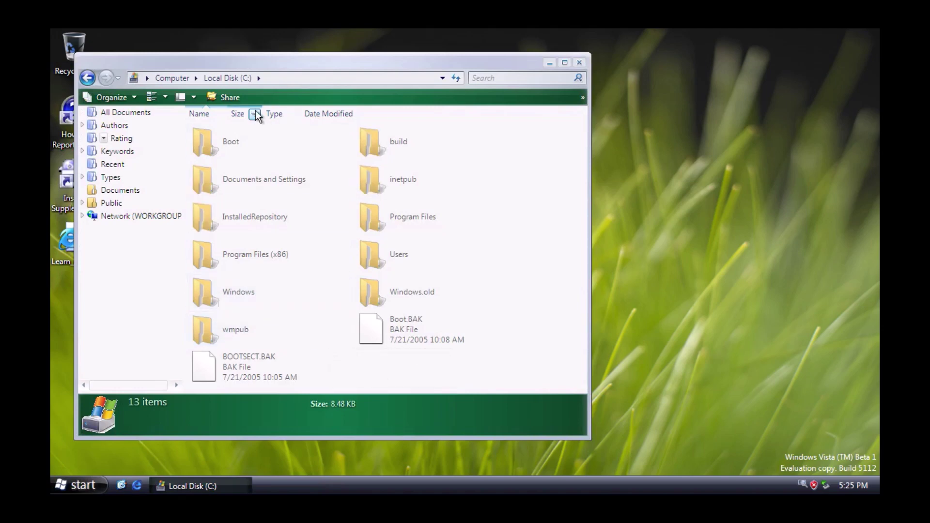
left_click(88, 78)
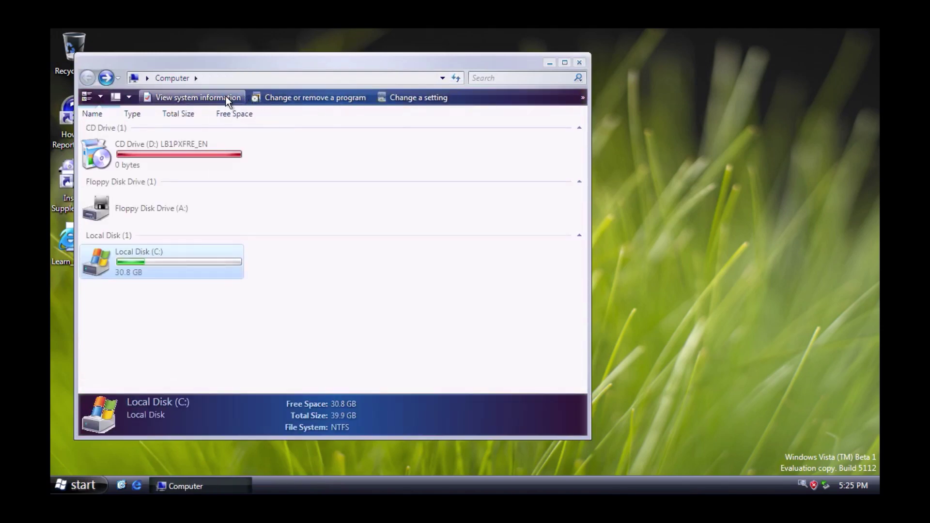
left_click(225, 96)
left_click(253, 342)
Open the Media folder inside the Windows folder on Local Disk (C:), revealing the hidden folder contents
double_click(179, 264)
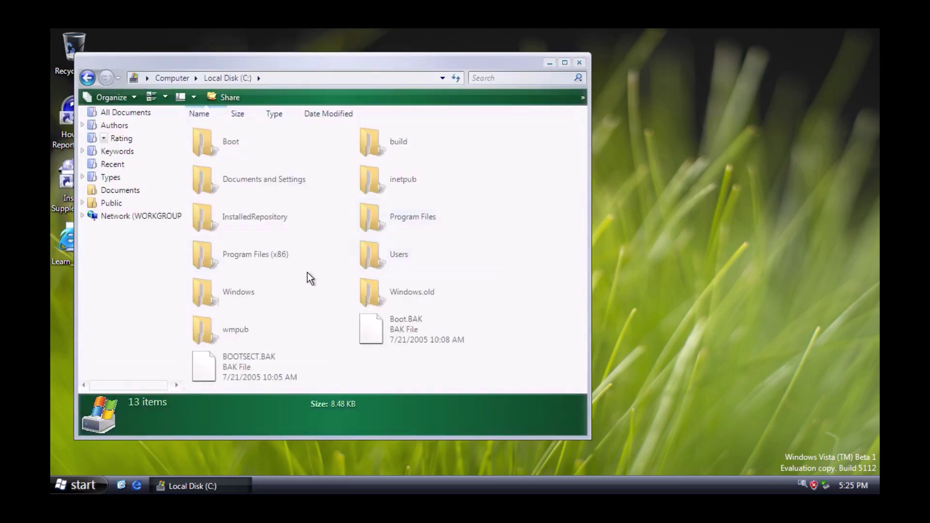
double_click(338, 296)
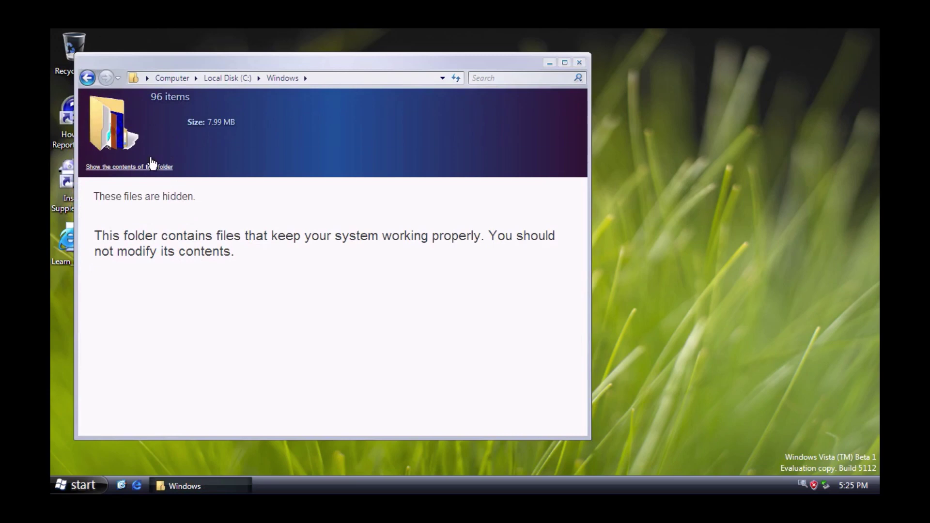
left_click(151, 166)
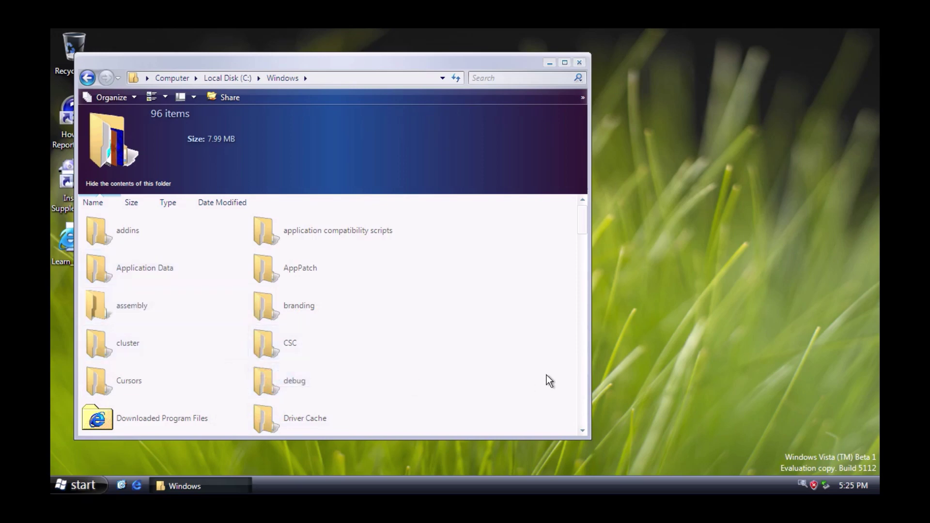
left_click_drag(580, 224, 581, 260)
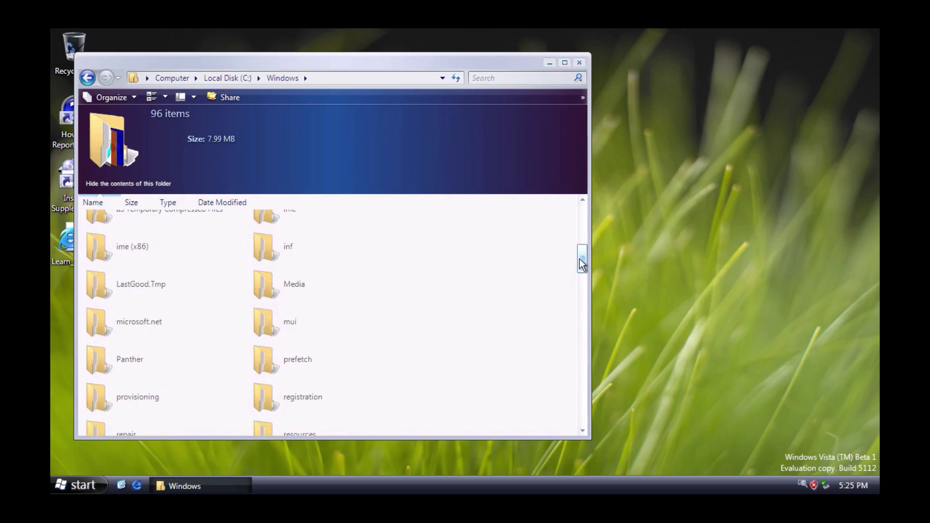
double_click(301, 297)
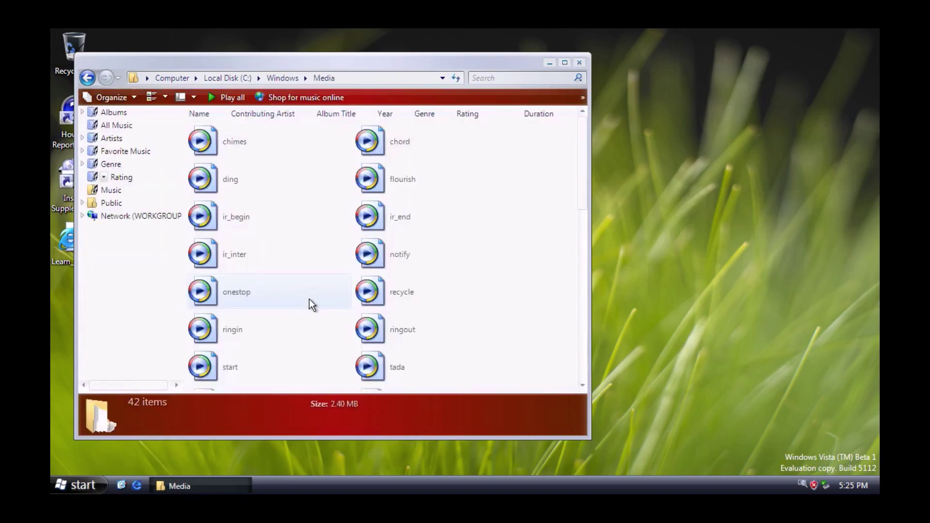
Open the Windows XP Startup sound from the Media folder
scroll(360, 282, "down", 3)
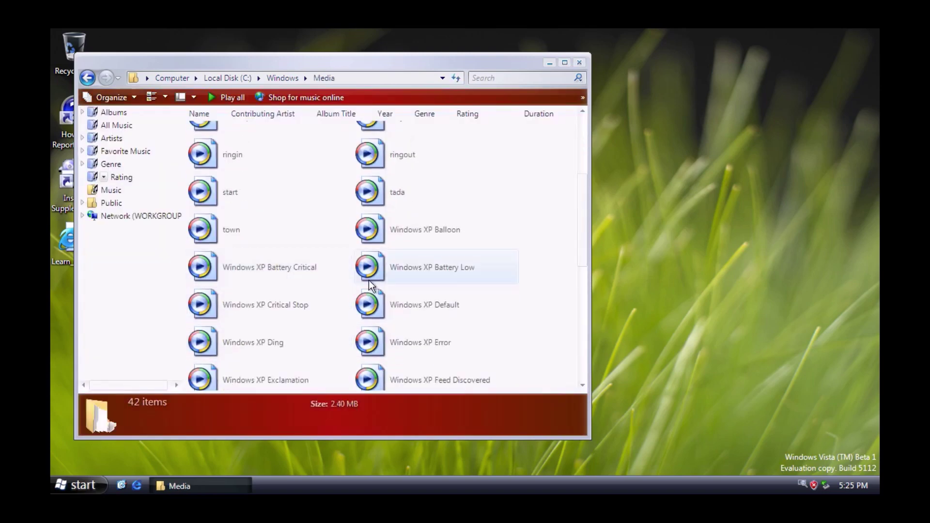
scroll(421, 339, "down", 5)
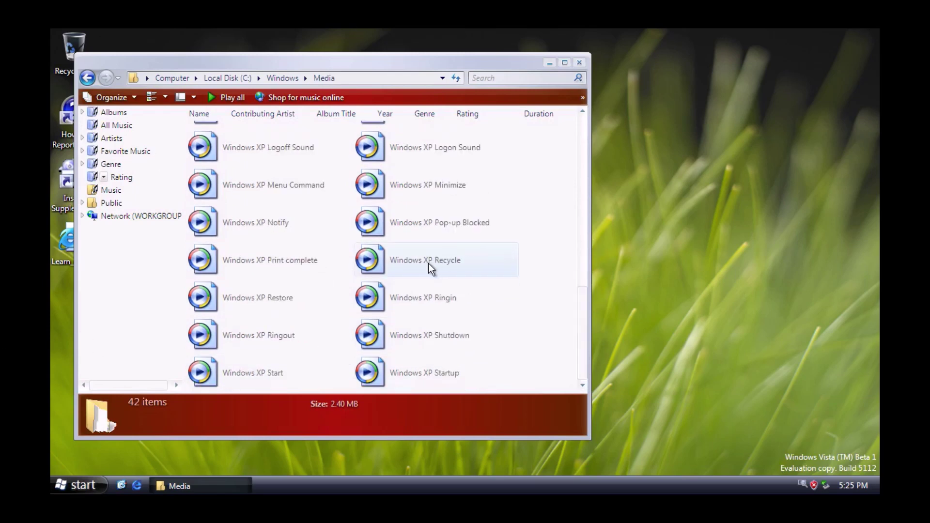
double_click(433, 366)
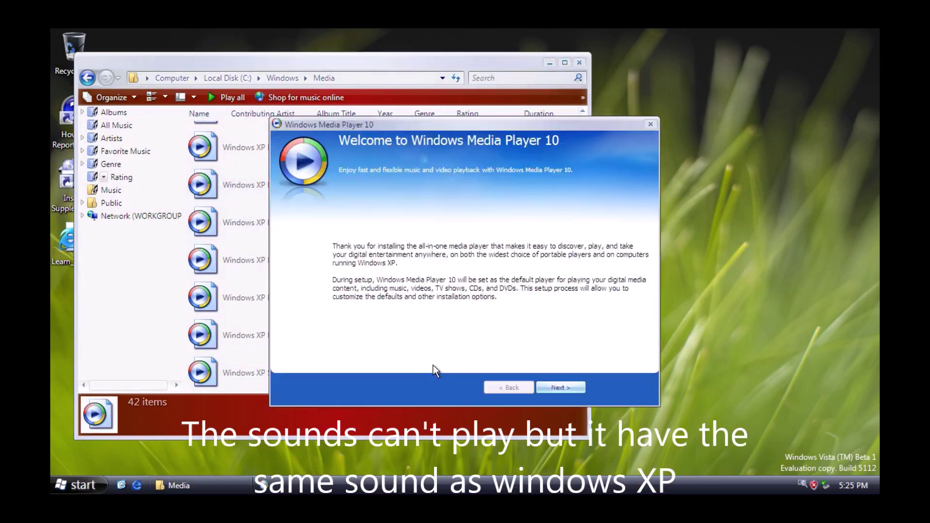
Complete the Windows Media Player 10 setup, keeping the default file types
left_click(554, 389)
left_click(554, 388)
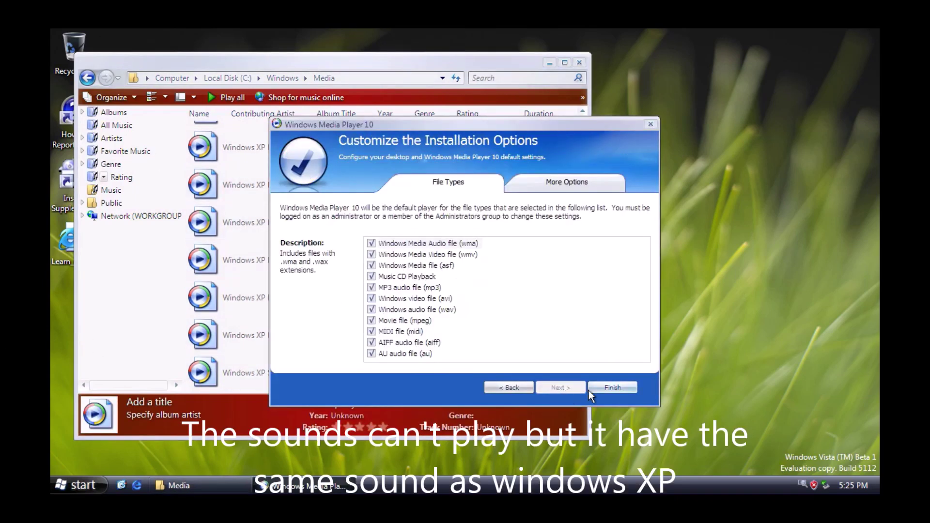
left_click(624, 388)
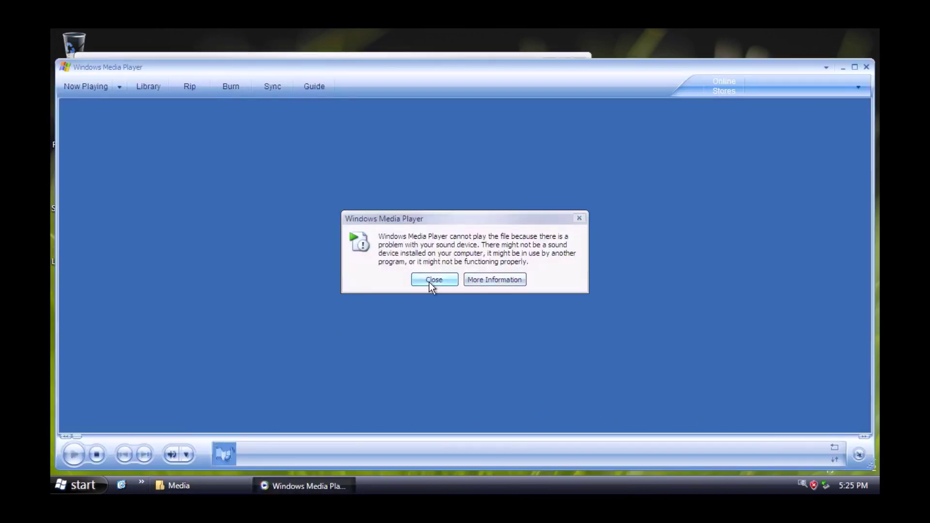
Dismiss the media player's message and close the Media folder window
left_click(443, 284)
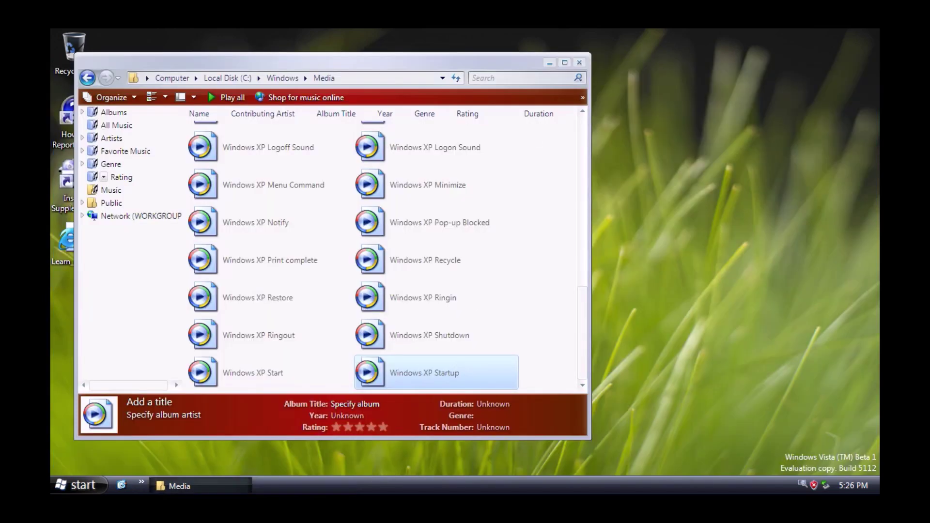
left_click_drag(472, 57, 345, 135)
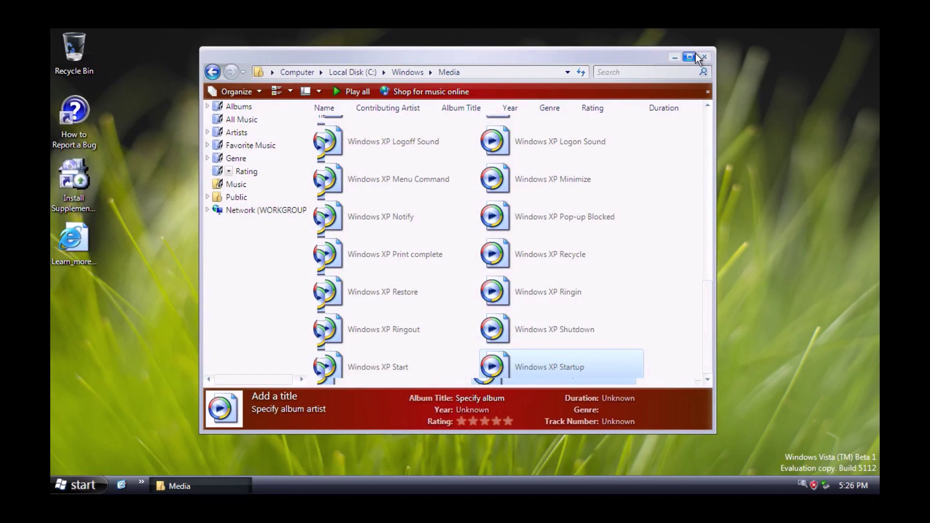
left_click(702, 52)
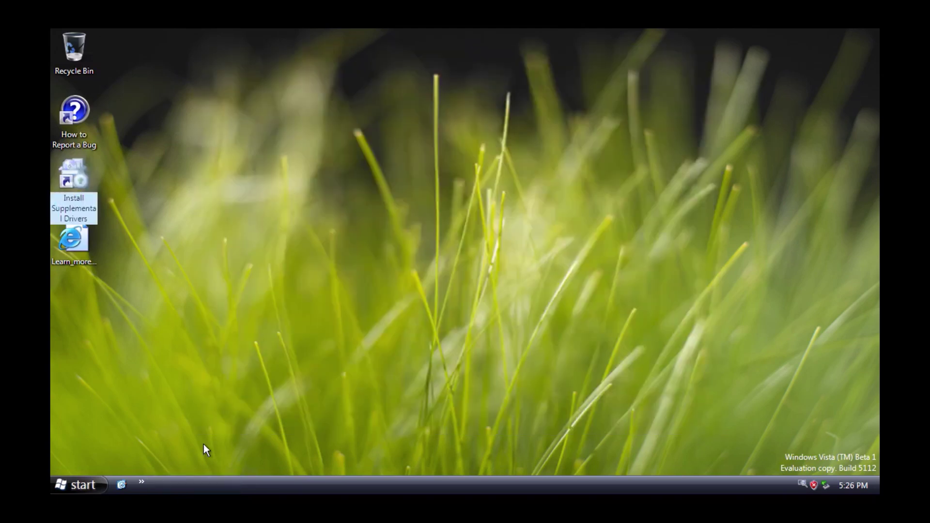
Launch Internet Explorer, view its version information and close the browser
left_click(87, 481)
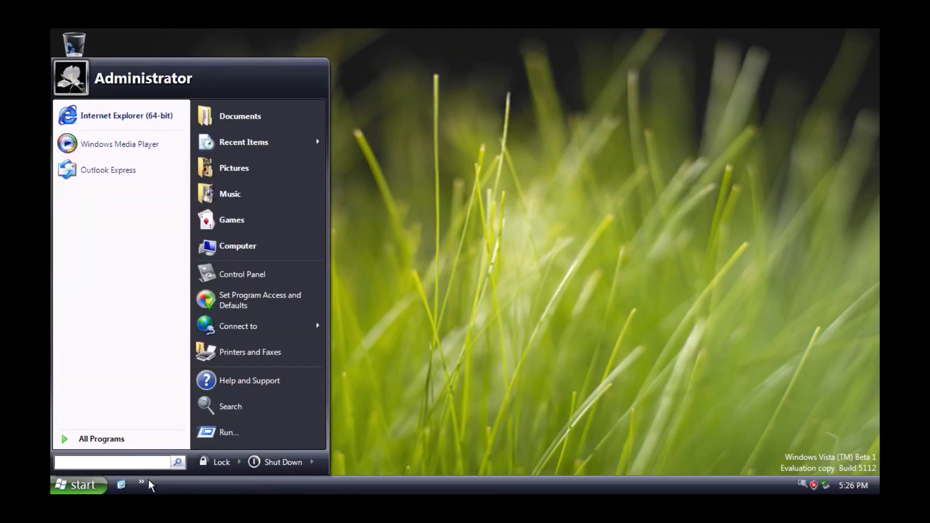
left_click(144, 480)
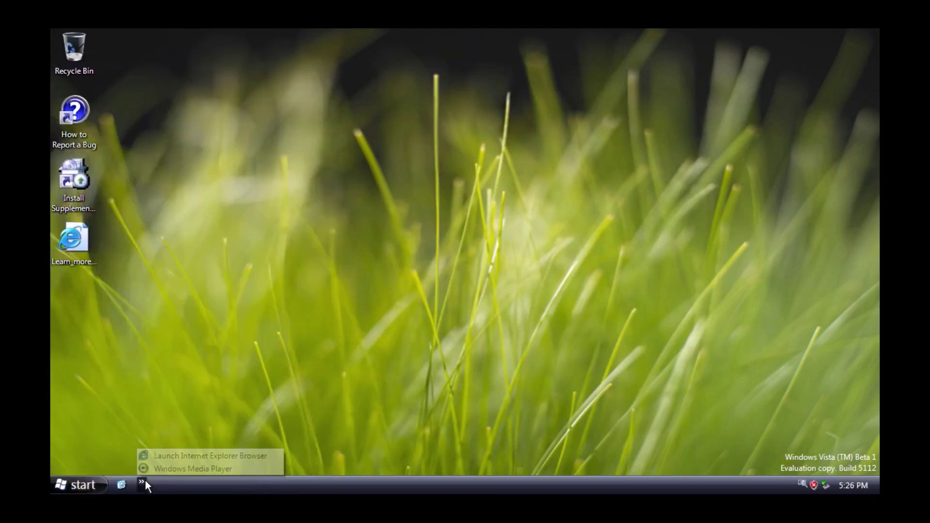
left_click(181, 456)
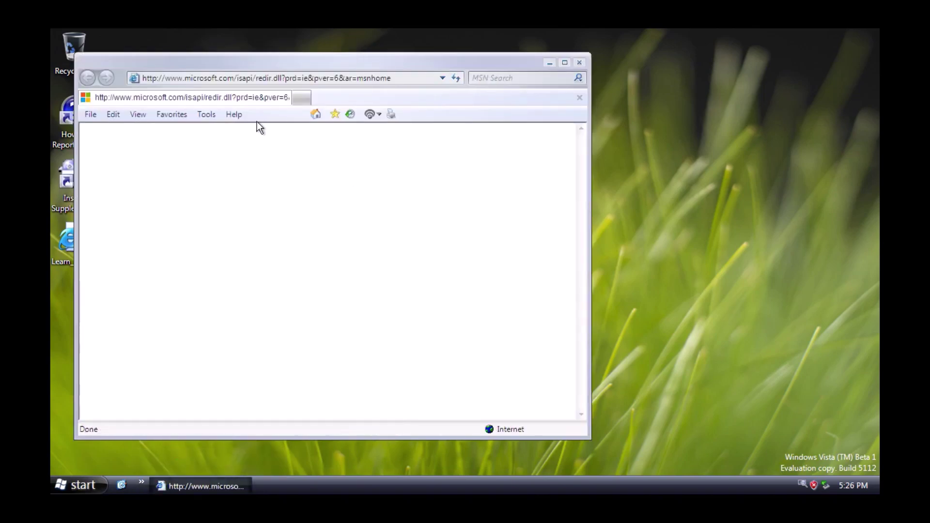
left_click(234, 114)
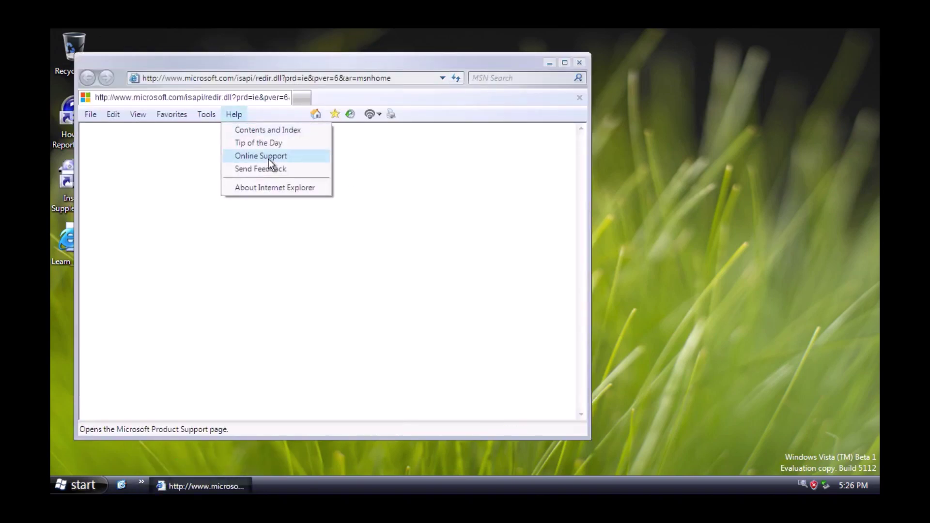
left_click(281, 188)
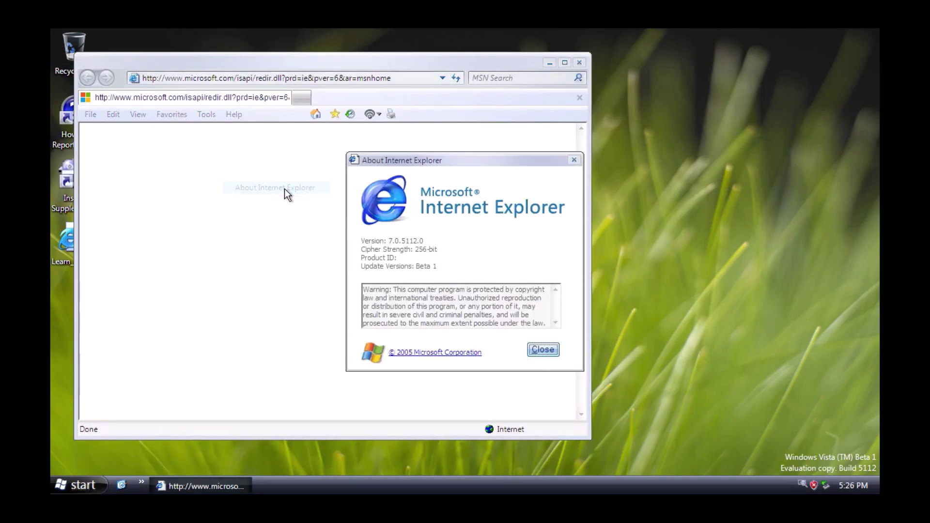
left_click(574, 160)
left_click(578, 62)
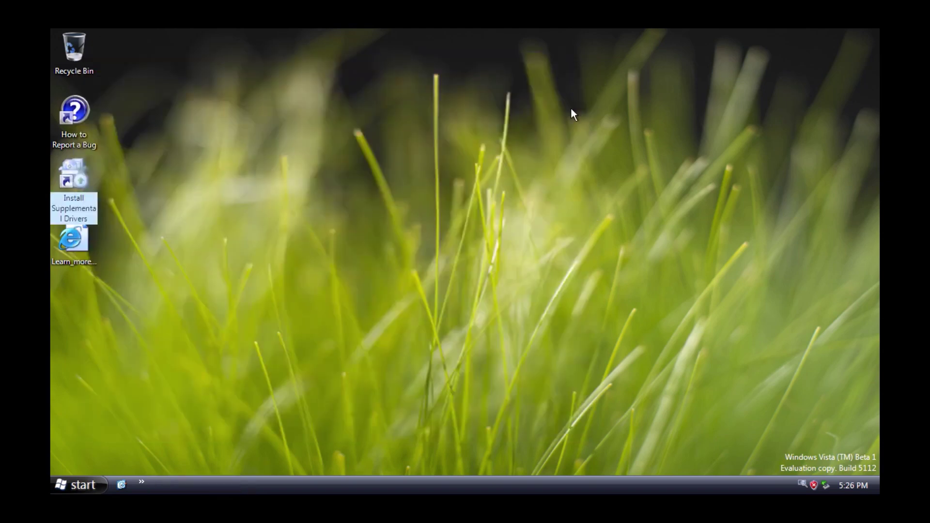
Open Control Panel, look through the Appearance and Themes category, return to the home view and close the window
left_click(82, 484)
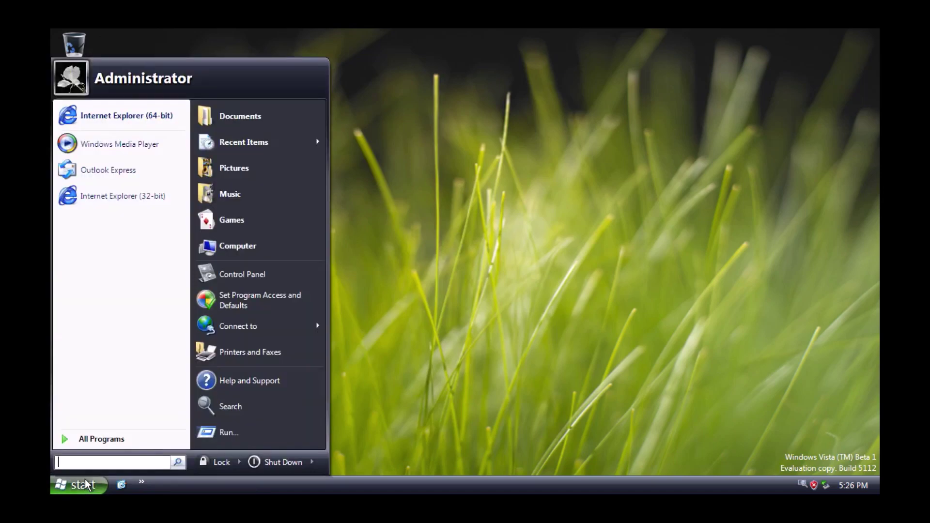
left_click(235, 269)
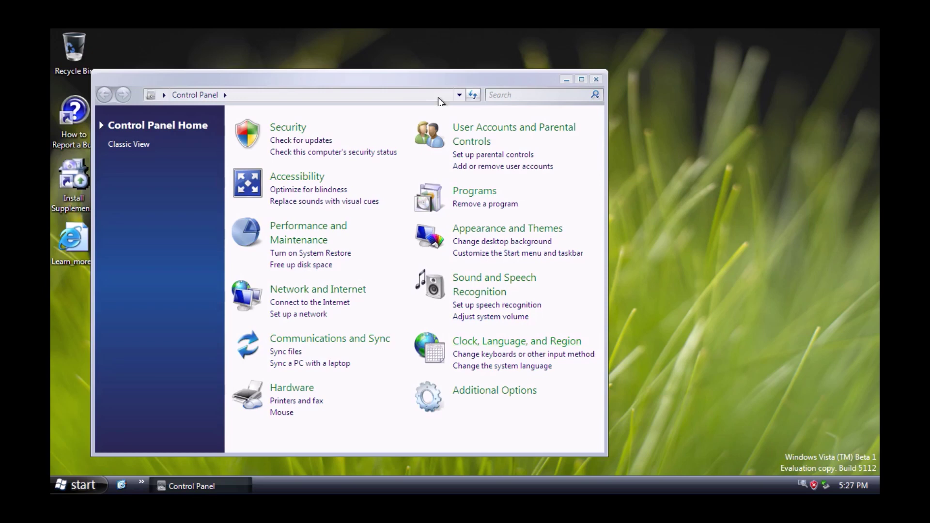
left_click(531, 229)
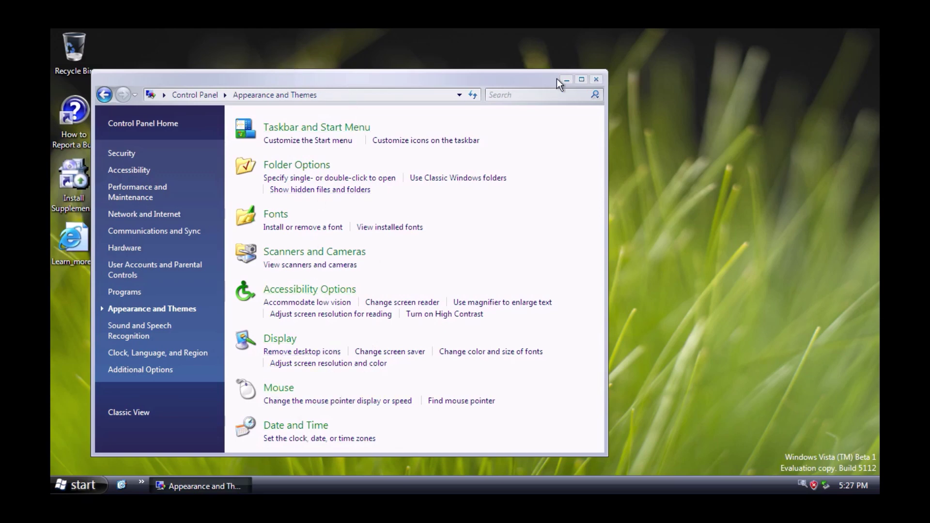
left_click(198, 95)
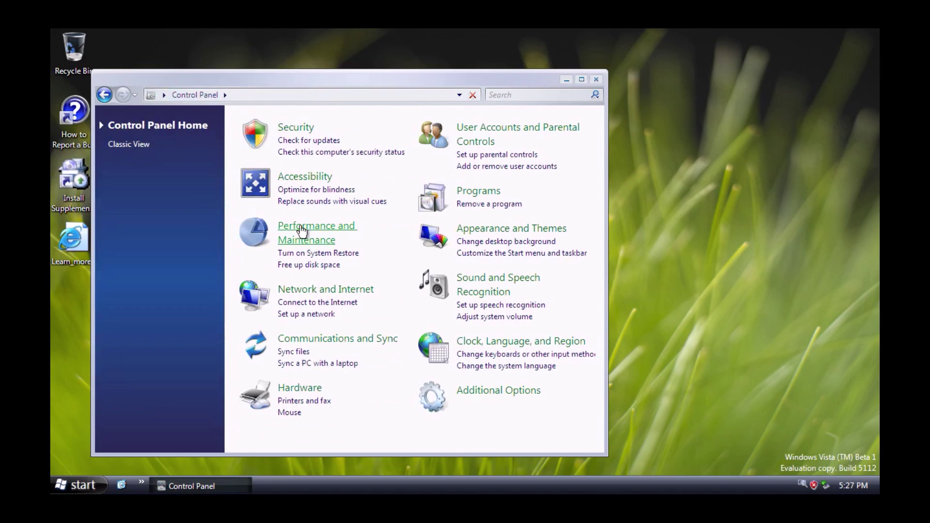
left_click(596, 79)
Look through the Start menu's Accessories, Administrative Tools, Network Presentation and Startup program groups and its recent items
left_click(79, 484)
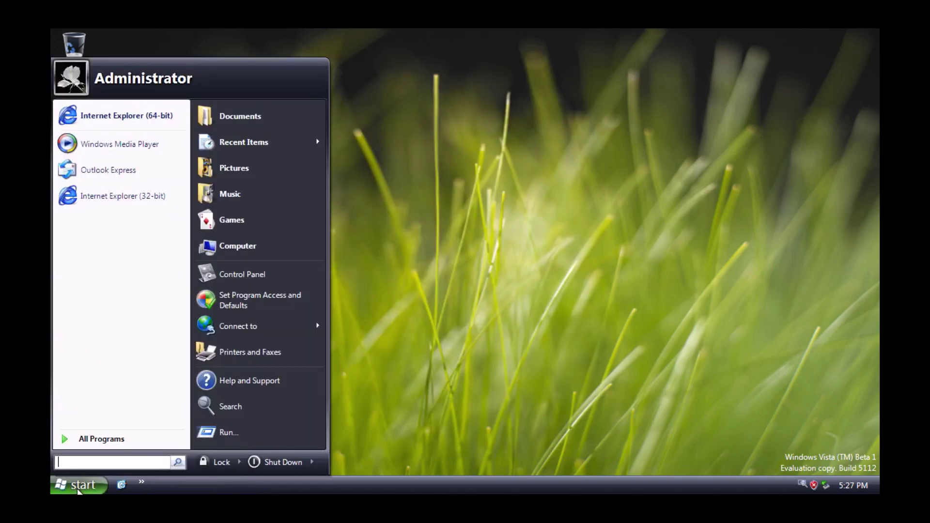
left_click(147, 441)
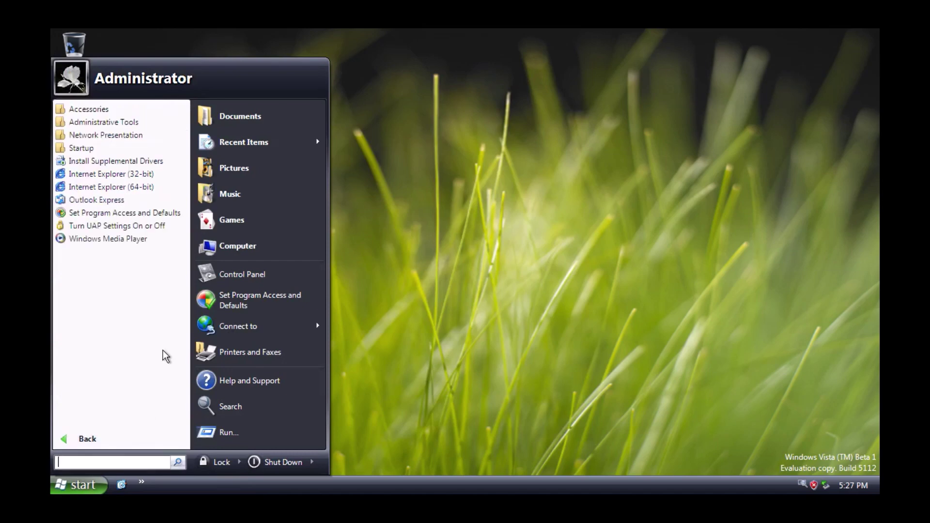
left_click(137, 109)
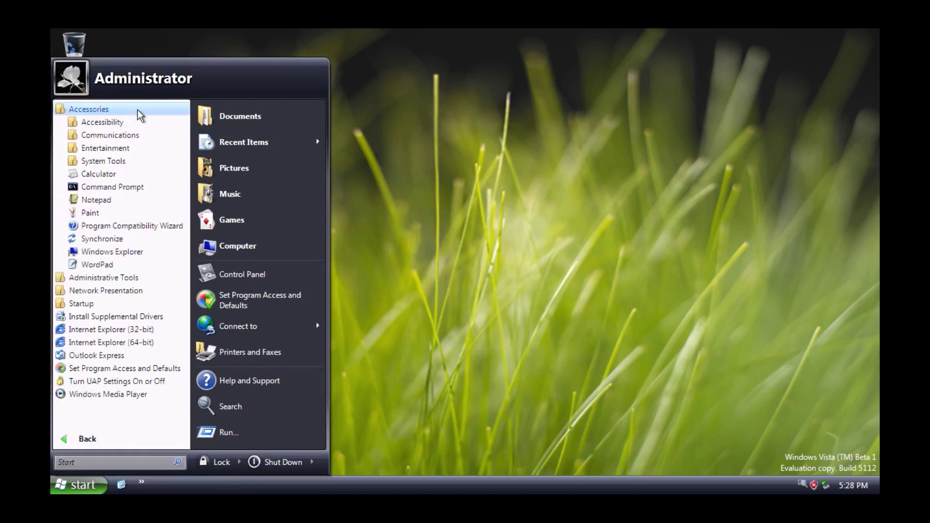
left_click(115, 277)
left_click(127, 381)
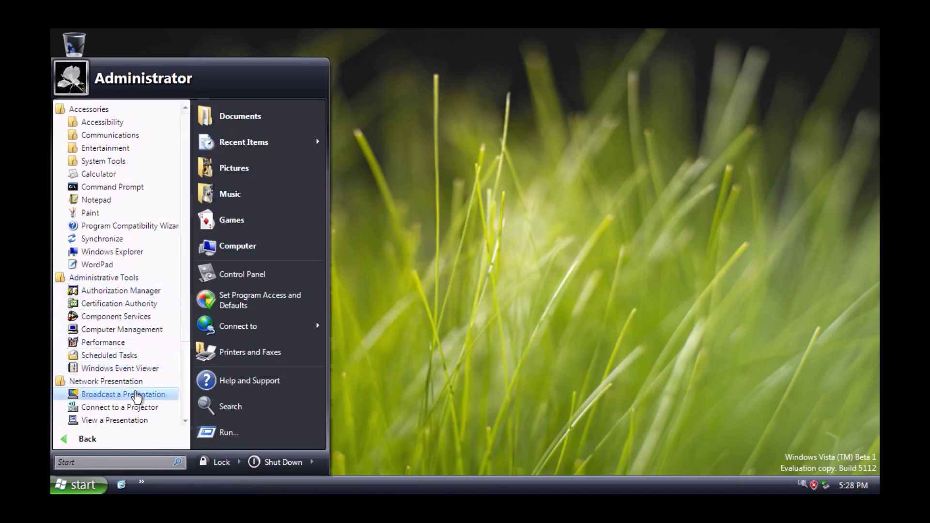
scroll(133, 387, "down", 3)
left_click(118, 330)
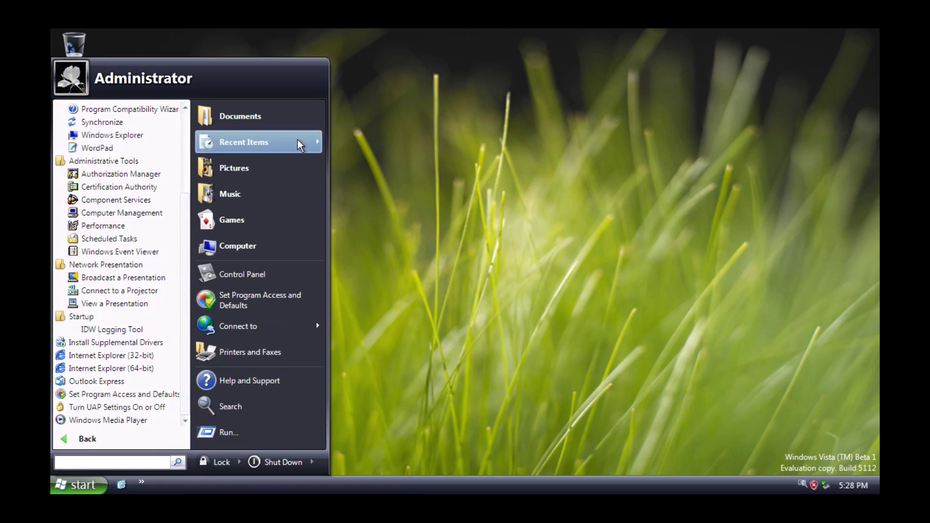
mouse_move(297, 139)
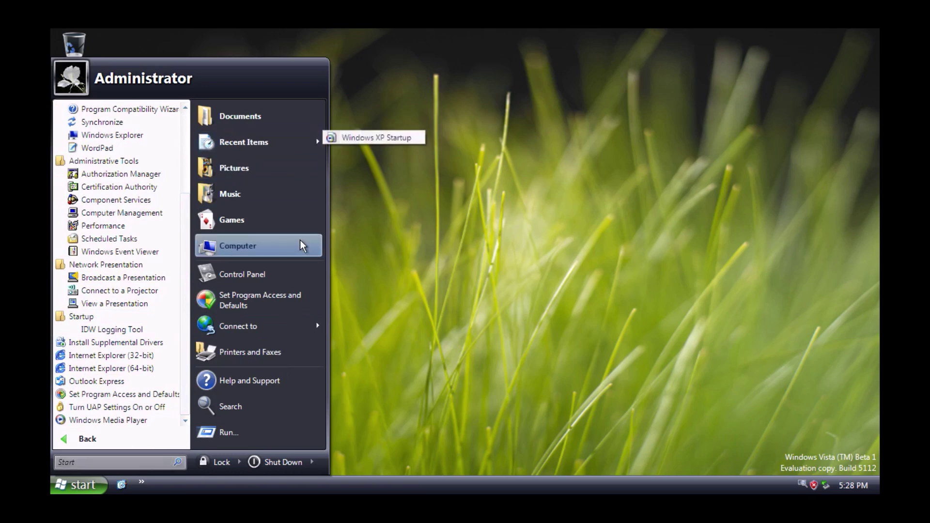
Open the Games folder, play a short round of Minesweeper and close both windows
left_click(293, 224)
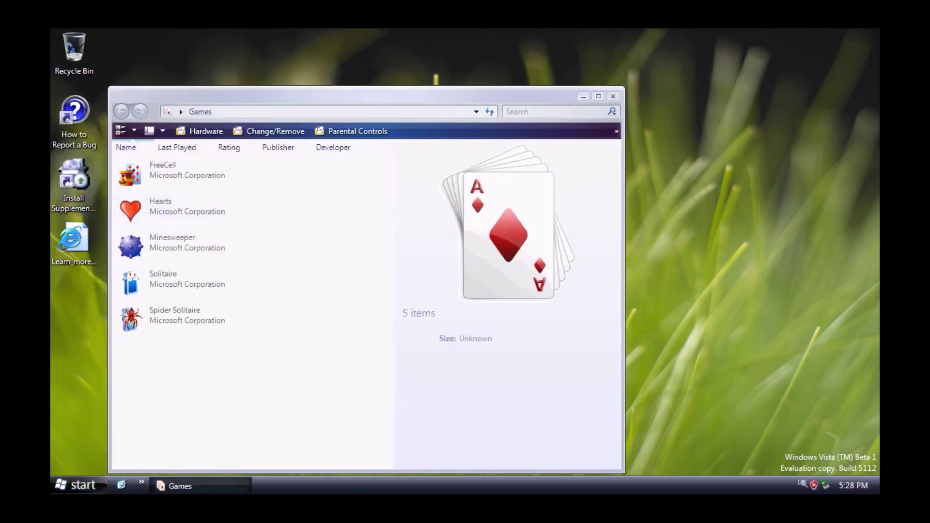
double_click(180, 247)
left_click(158, 168)
left_click(150, 199)
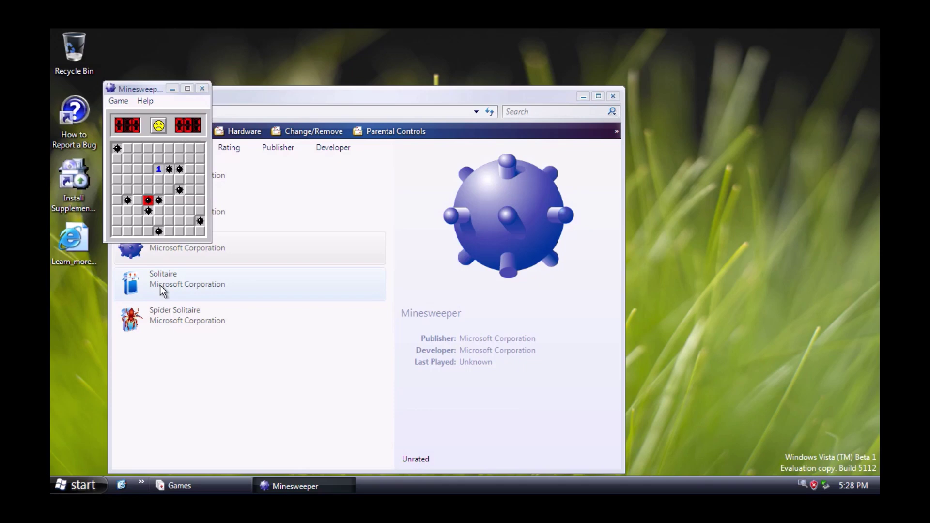
left_click(202, 88)
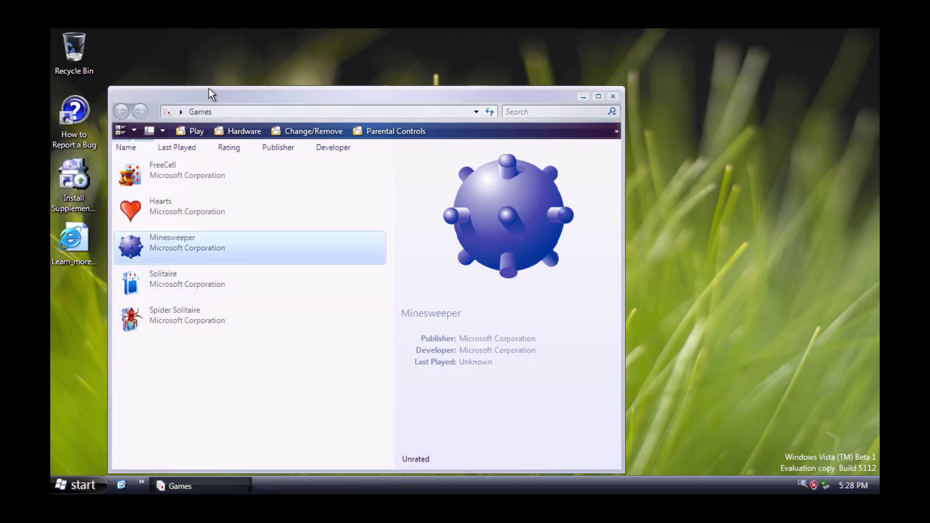
left_click(613, 96)
left_click_drag(195, 218, 200, 232)
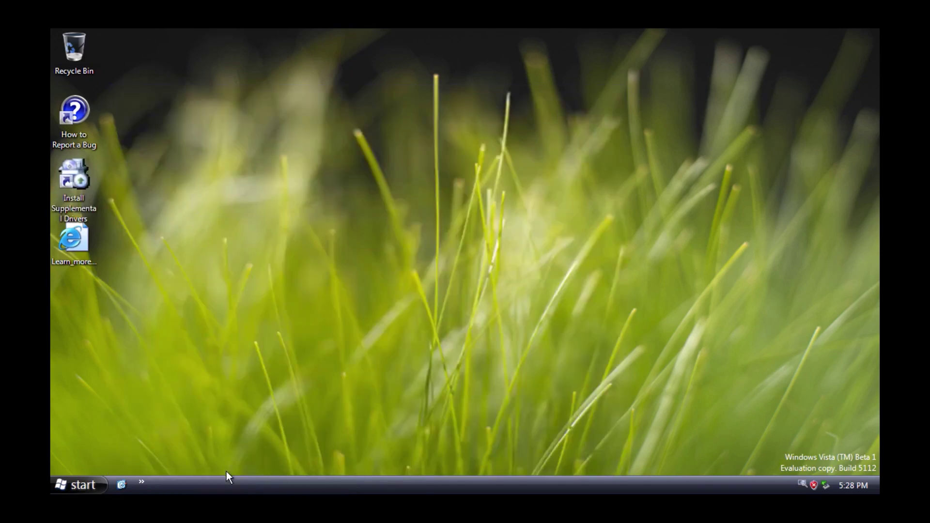
left_click(85, 491)
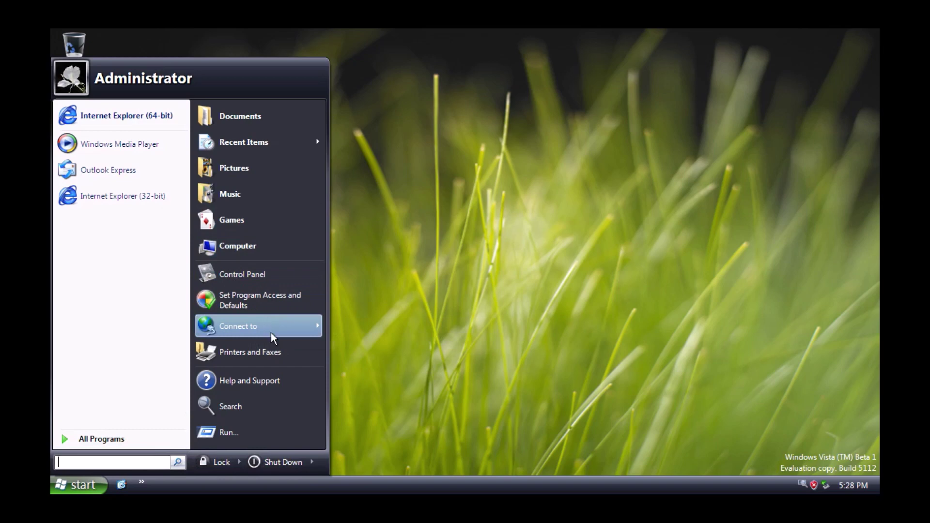
mouse_move(272, 335)
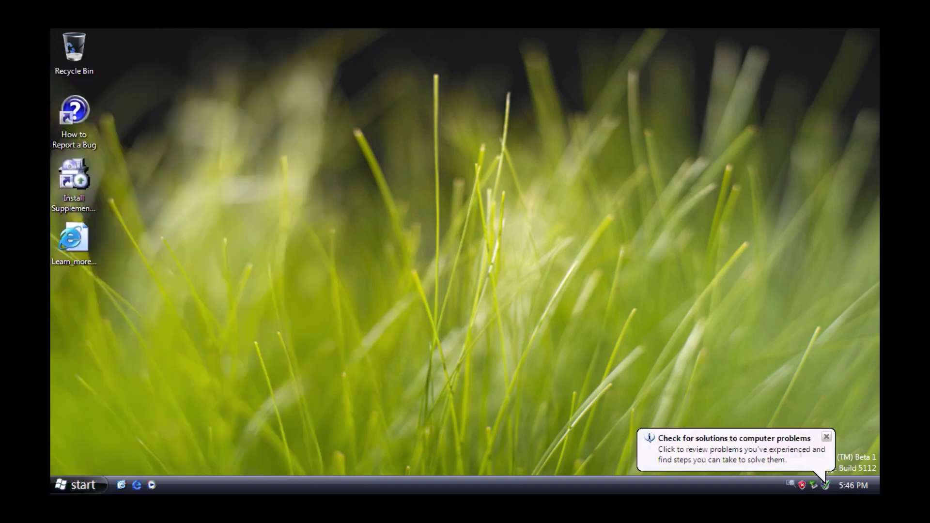
left_click(71, 490)
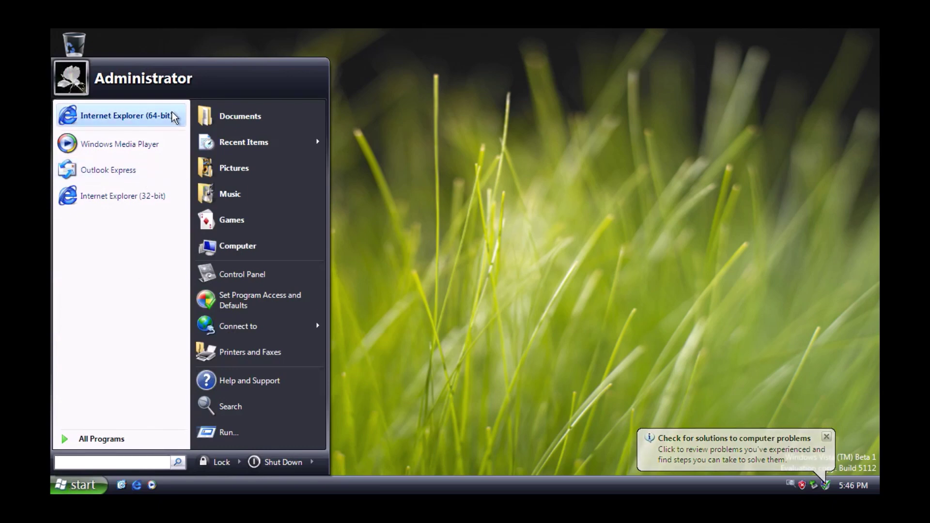
left_click(453, 370)
Open the desktop's Display Properties and apply the Windows Classic theme
right_click(455, 370)
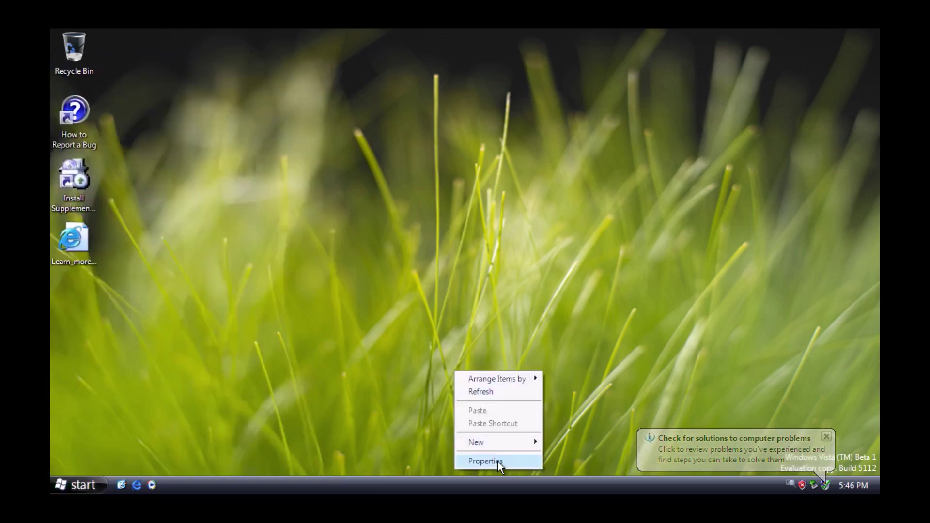
left_click(498, 461)
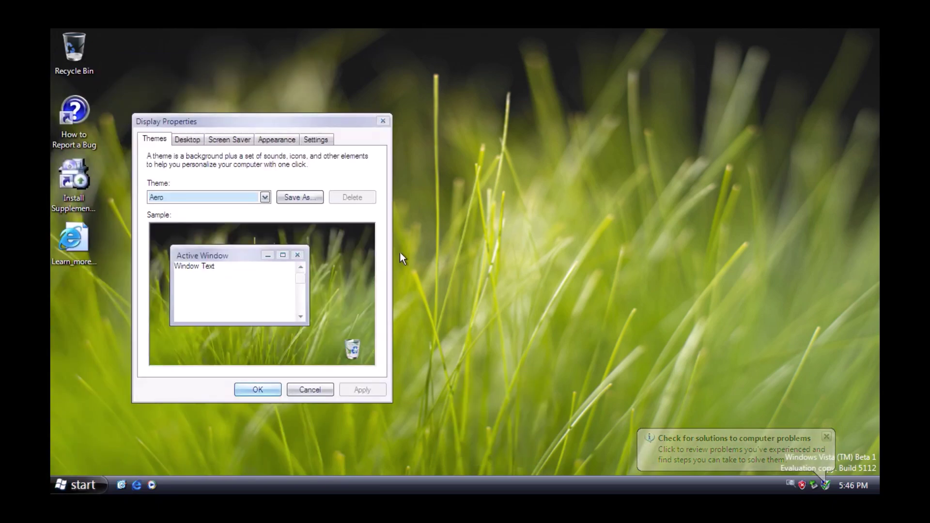
left_click(248, 200)
left_click(233, 226)
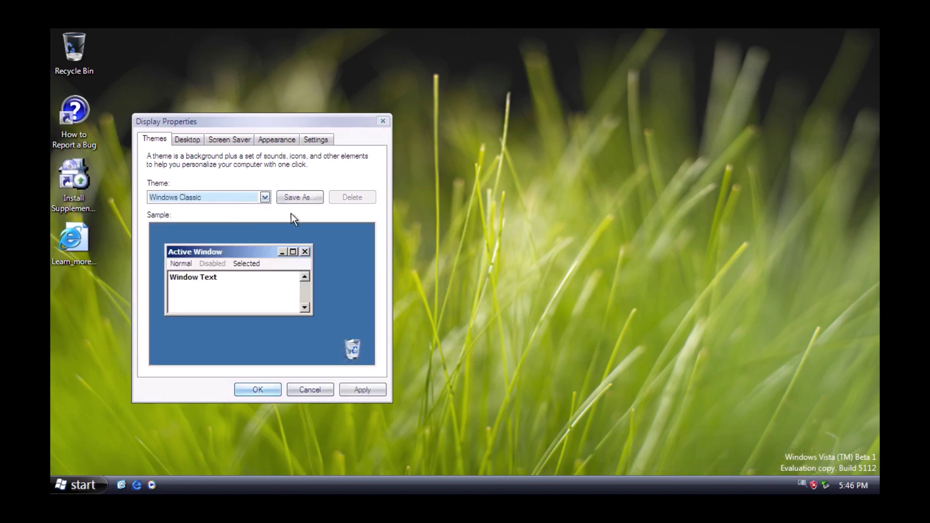
left_click(358, 386)
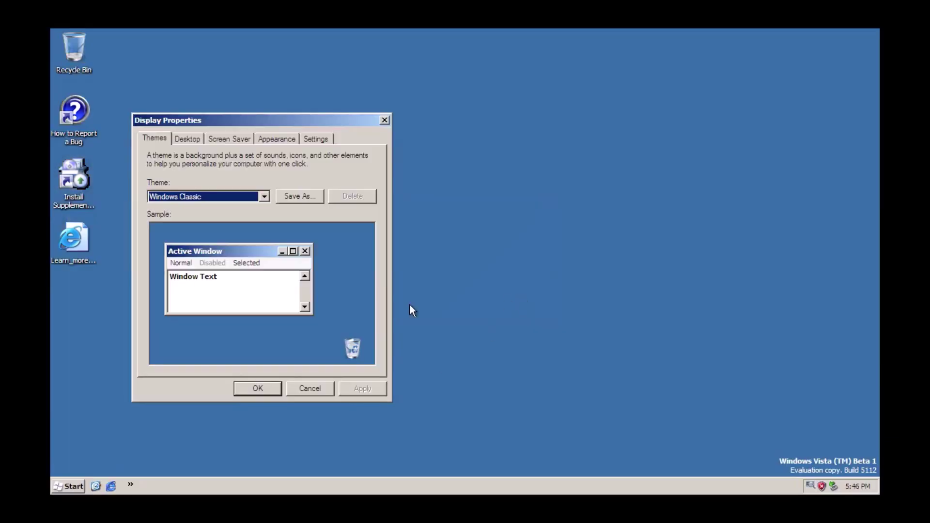
Switch the desktop theme to Aero and apply it
left_click(231, 191)
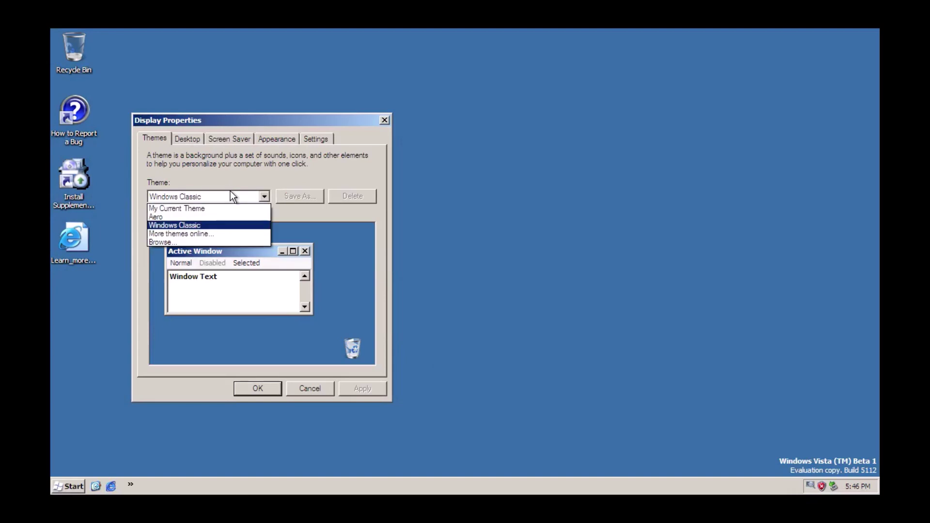
left_click(201, 217)
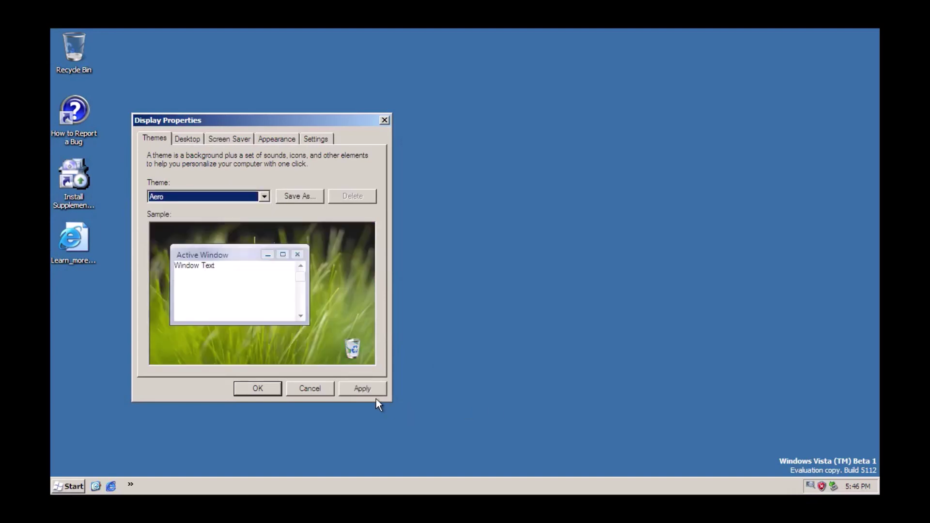
left_click(362, 392)
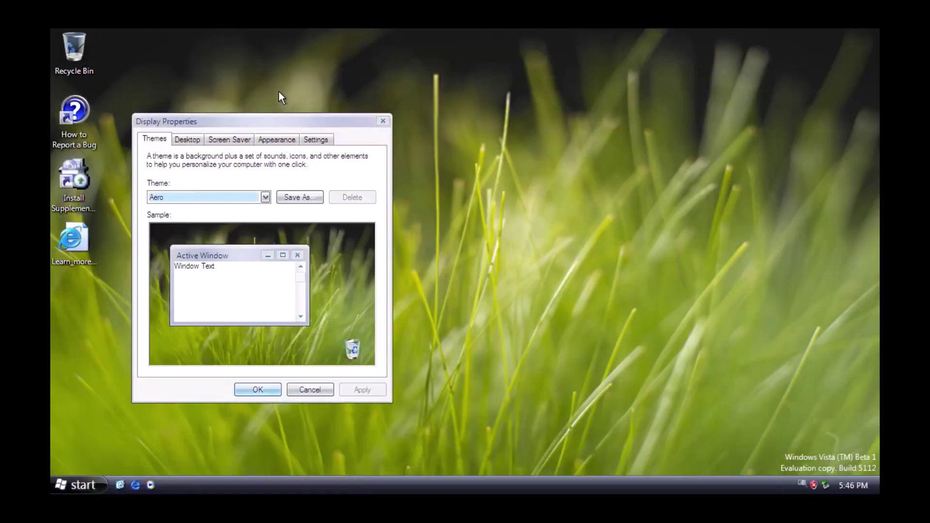
Apply the winxp picture as the desktop background and set its position to Stretch
left_click(186, 139)
scroll(224, 300, "down", 1)
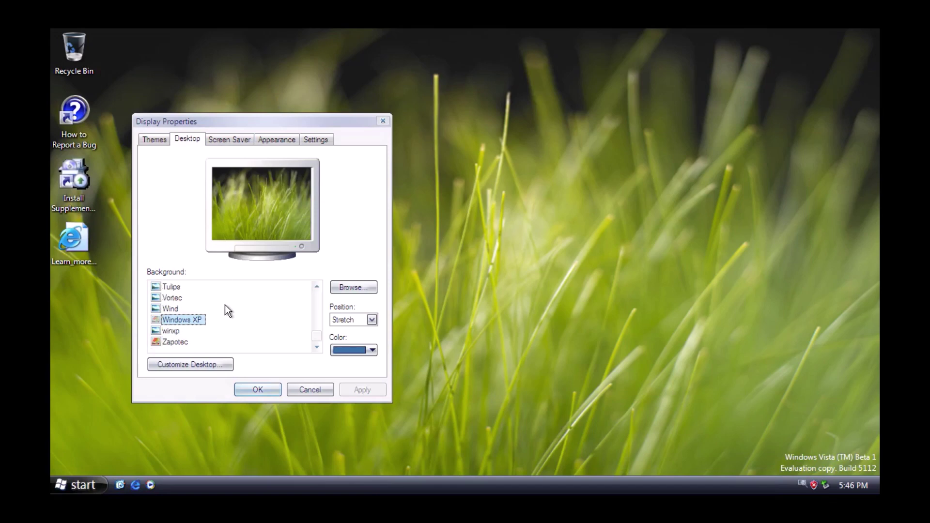
left_click(170, 331)
left_click(371, 391)
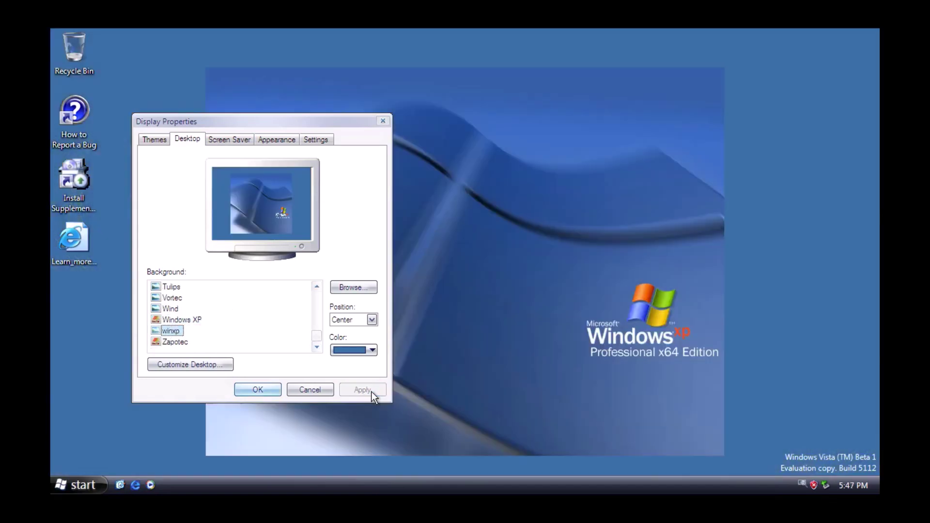
left_click(350, 320)
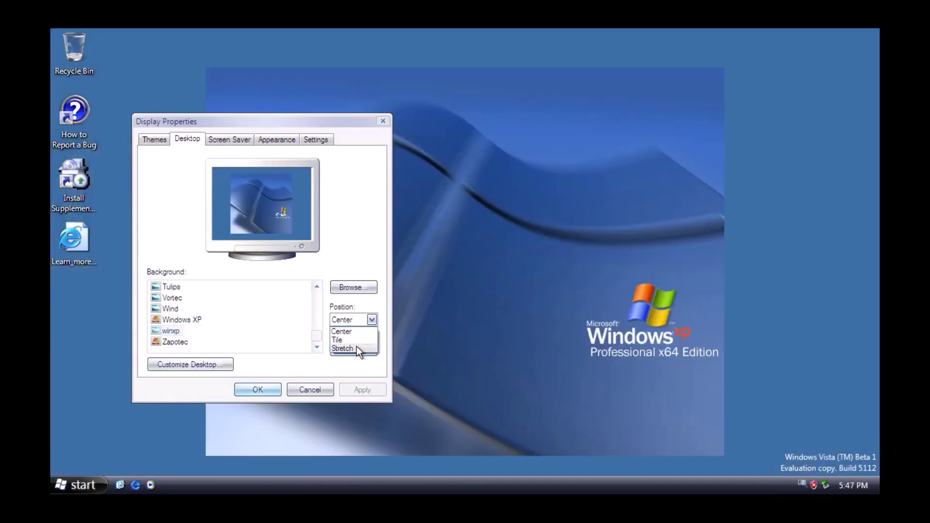
left_click(356, 346)
left_click(364, 387)
Try out the Zapotec, Wind, Vortec and Tulips desktop backgrounds, applying each in turn
left_click(175, 341)
left_click(346, 389)
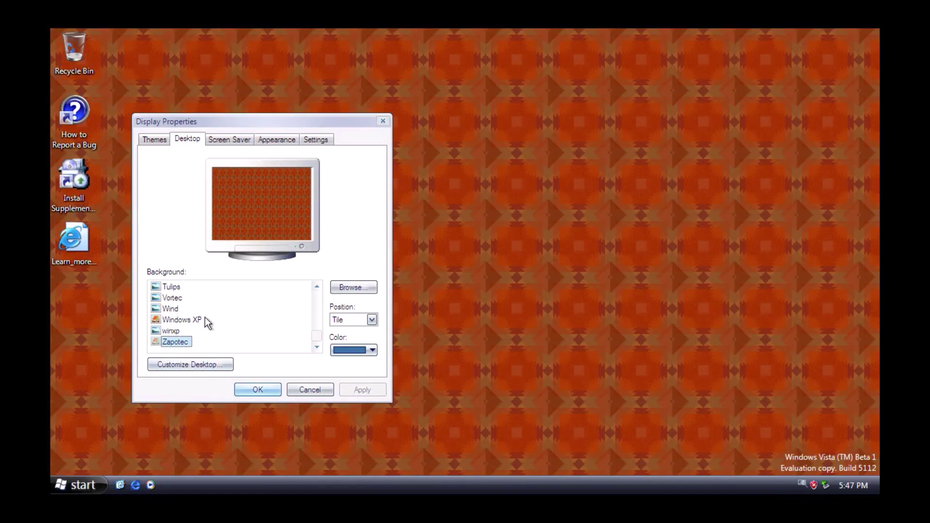
left_click(196, 310)
left_click(380, 389)
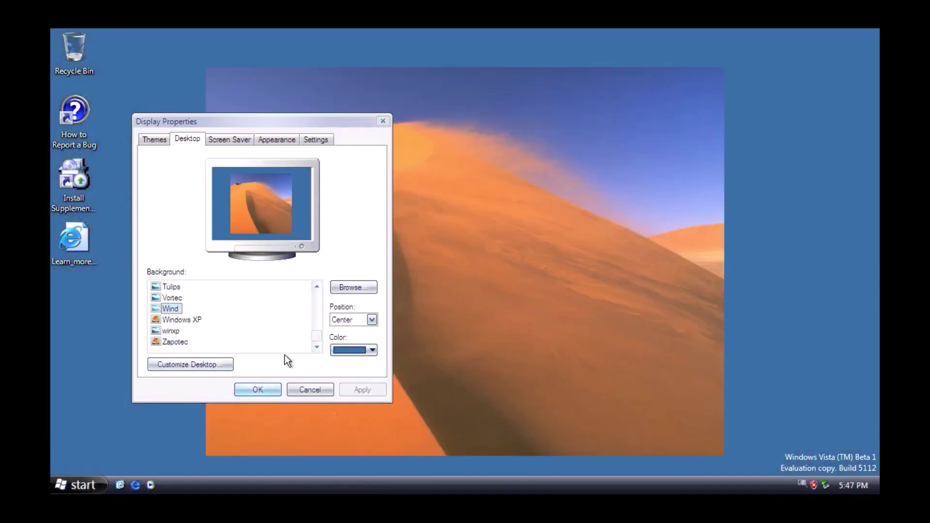
left_click(174, 300)
left_click(362, 390)
scroll(189, 321, "up", 1)
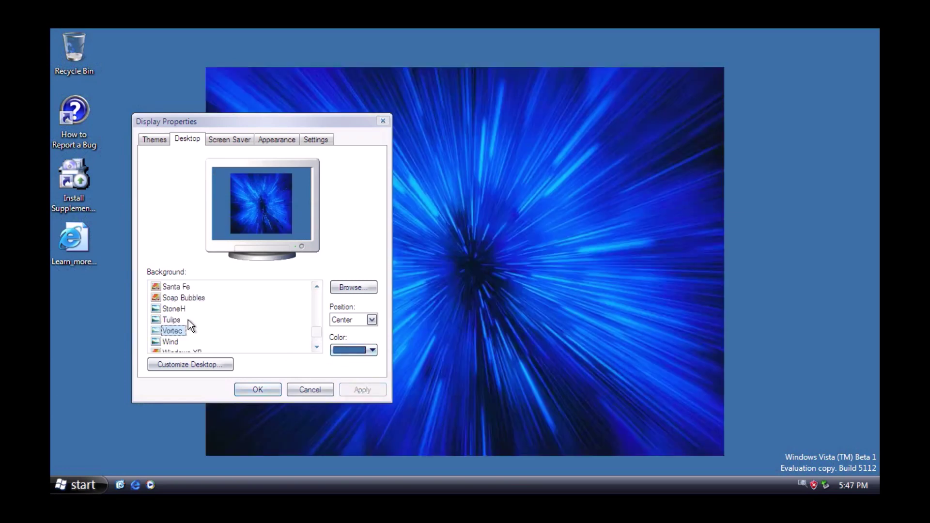
left_click(182, 319)
left_click(370, 387)
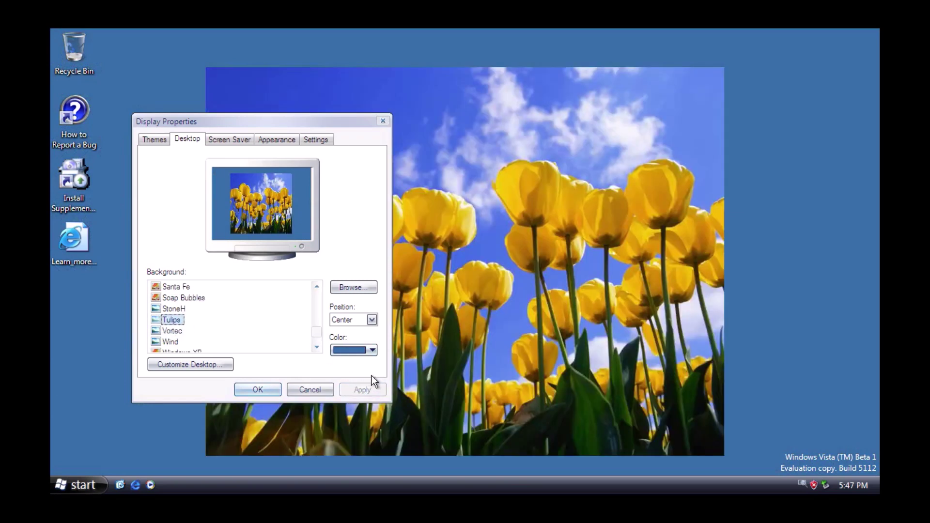
Apply the StoneH desktop background, followed by the picture of the moon's surface
left_click(170, 310)
left_click(362, 389)
scroll(154, 334, "up", 1)
scroll(160, 319, "up", 1)
left_click(173, 287)
left_click(177, 298)
left_click(363, 390)
Set the desktop background to the Windows XP picture with its position set to Stretch
scroll(216, 341, "down", 5)
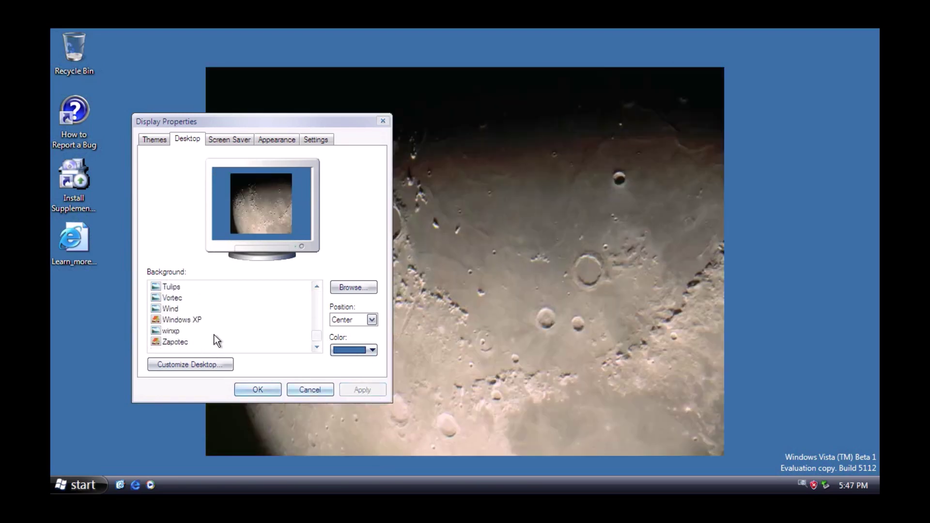
left_click(178, 321)
left_click(349, 386)
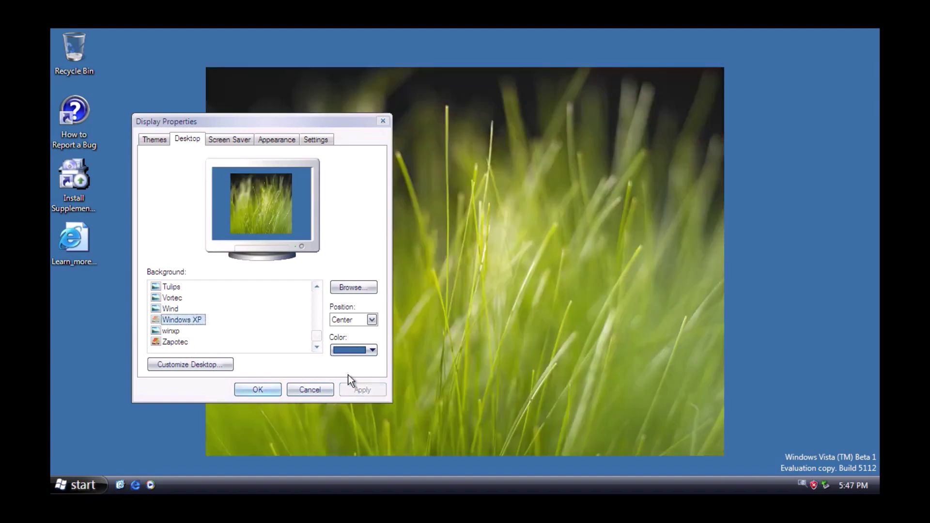
left_click(213, 138)
left_click(190, 139)
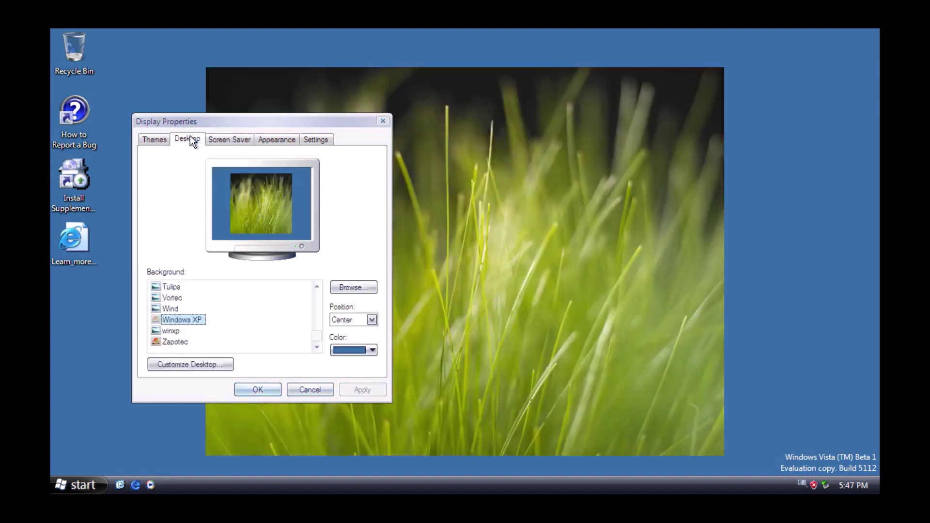
left_click(356, 319)
left_click(347, 344)
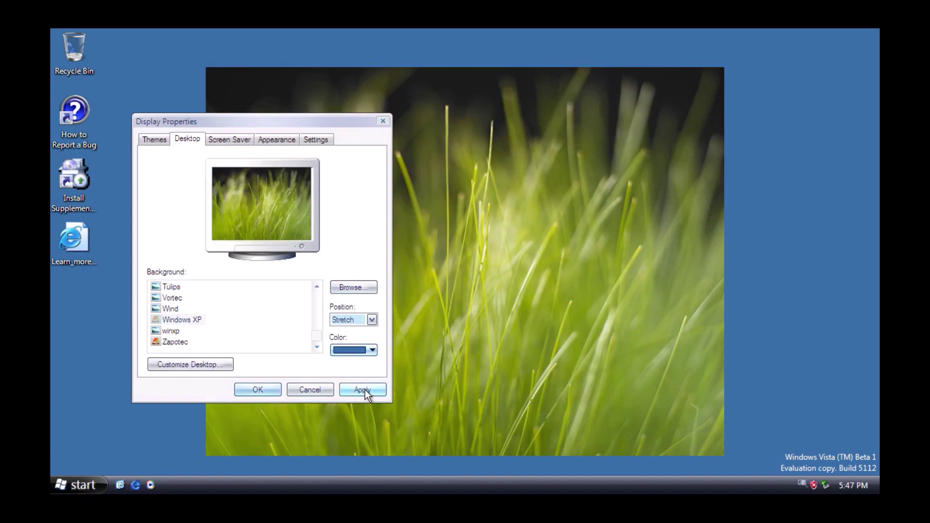
left_click(367, 390)
Preview the screen saver and select My Pictures Slideshow in the screen saver settings
left_click(230, 140)
left_click(258, 284)
left_click(258, 284)
left_click(342, 283)
left_click(231, 285)
left_click(226, 310)
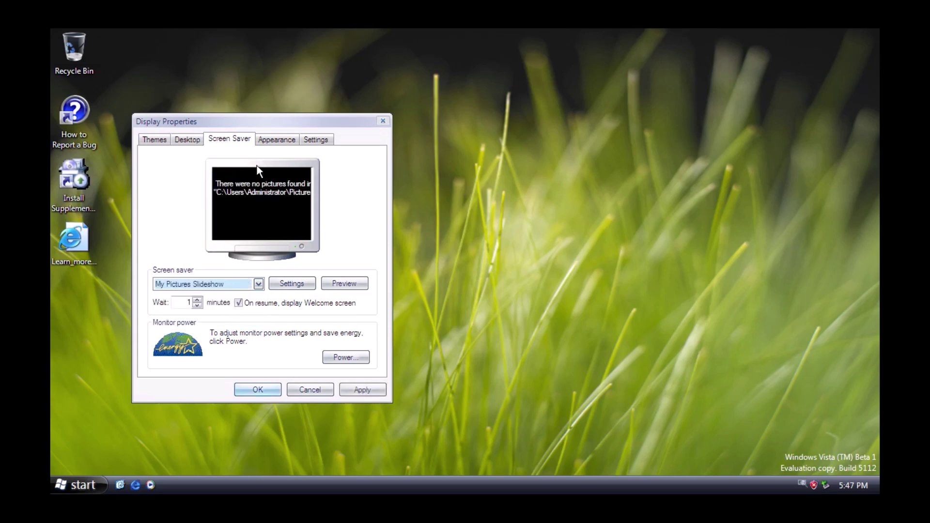
View the display's appearance options and its resolution and color settings, then close Display Properties
left_click(277, 140)
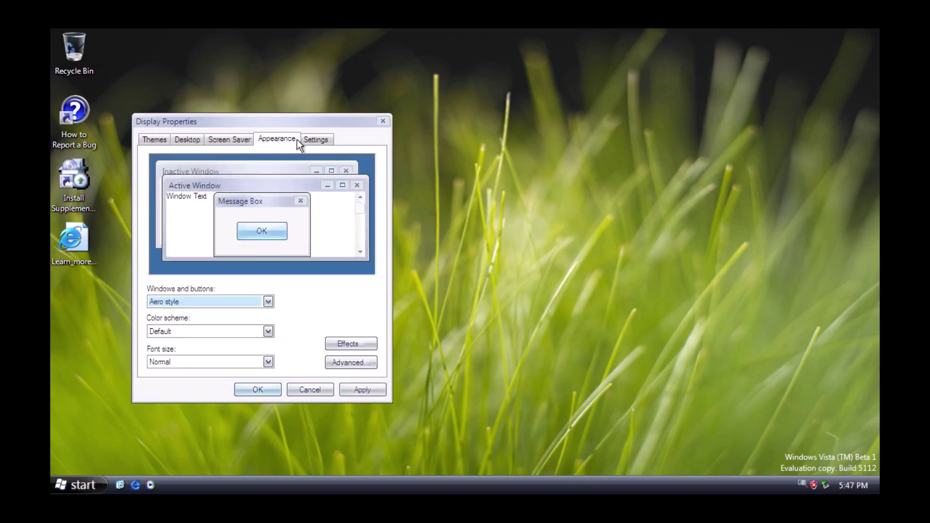
left_click(313, 143)
left_click(348, 365)
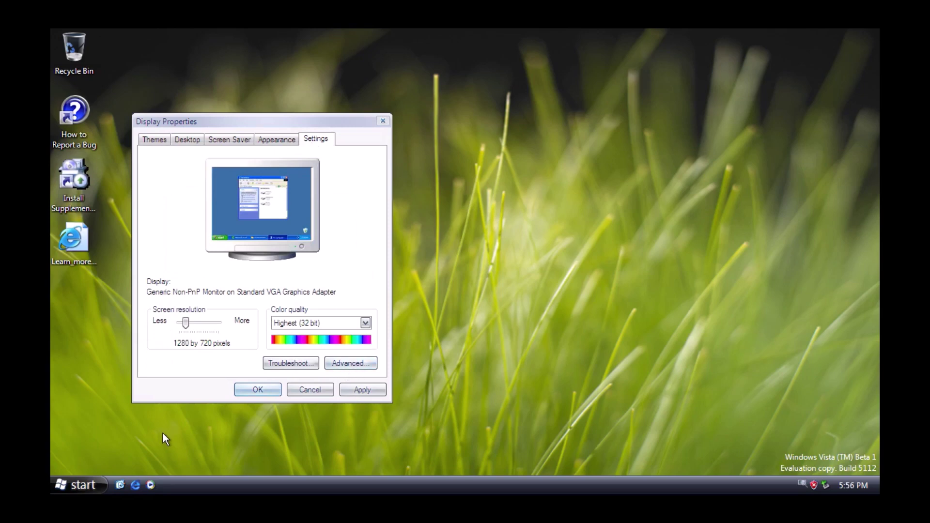
key("Escape")
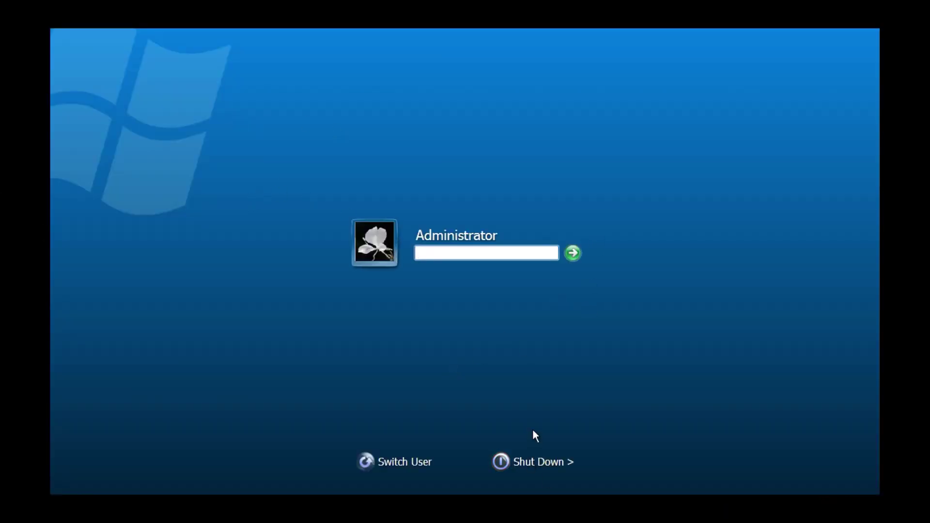
Shut down the computer from the logon screen
left_click(542, 464)
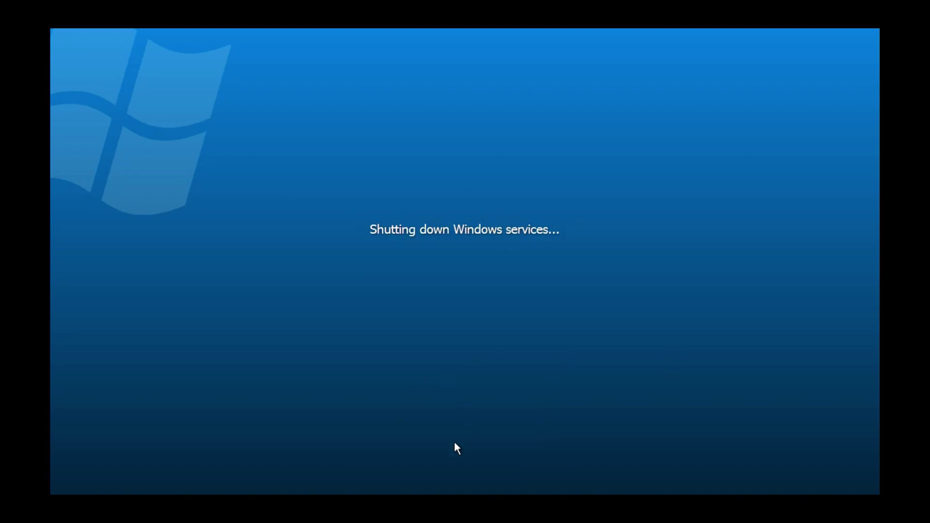